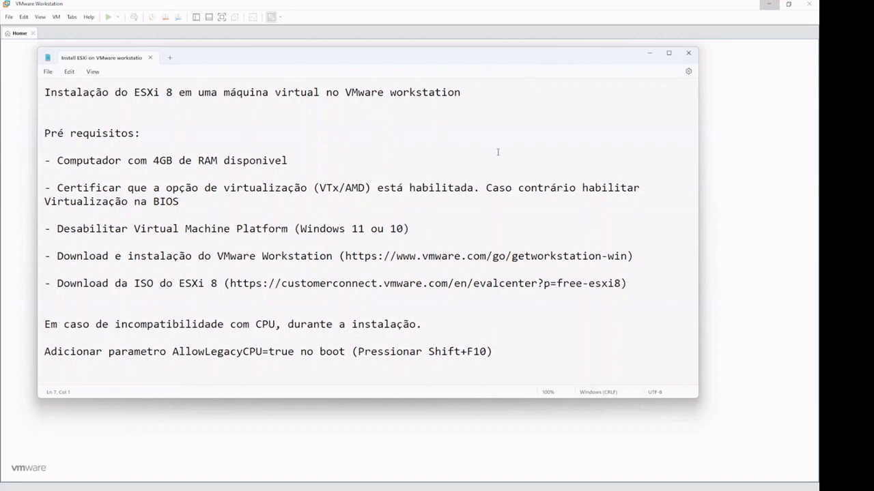
Step: Highlight the 4GB RAM requirement and the VTx/AMD virtualization requirement in the ESXi notes
left_click_drag(306, 164, 53, 161)
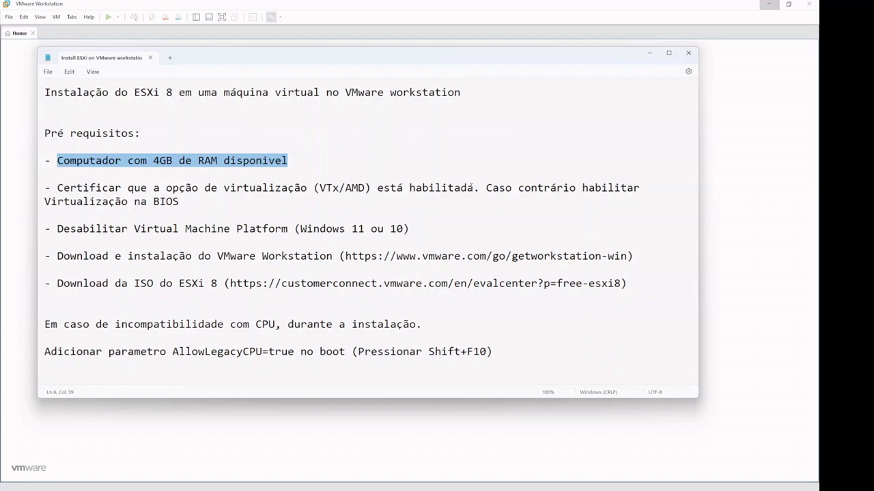
left_click_drag(473, 188, 56, 189)
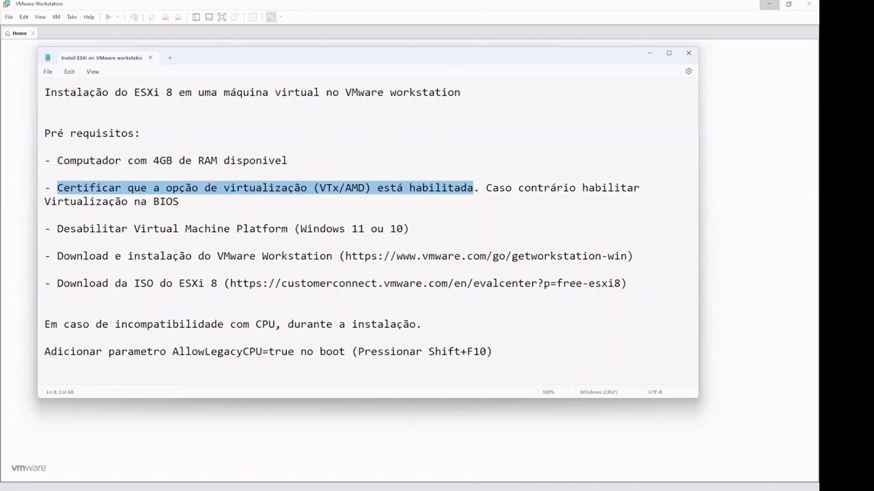
Step: Bring Task Manager forward on the CPU page showing virtualization Enabled
mouse_move(467, 489)
left_click(477, 470)
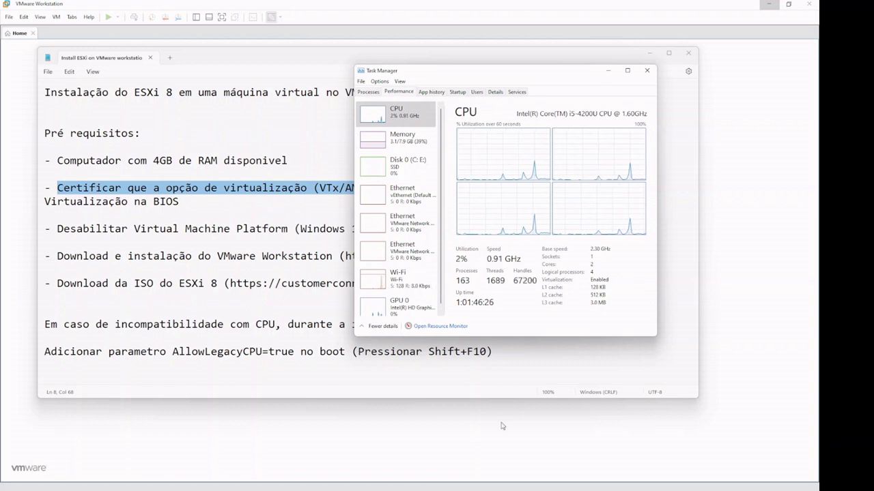
mouse_move(514, 482)
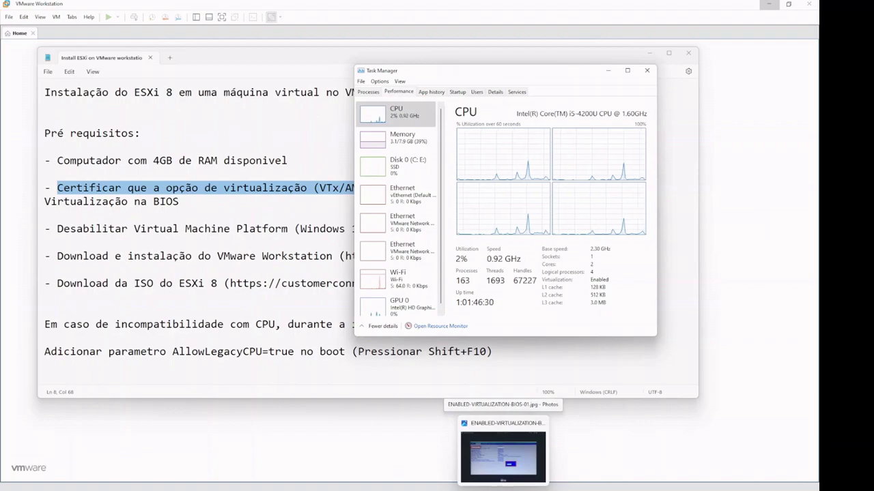
left_click(510, 467)
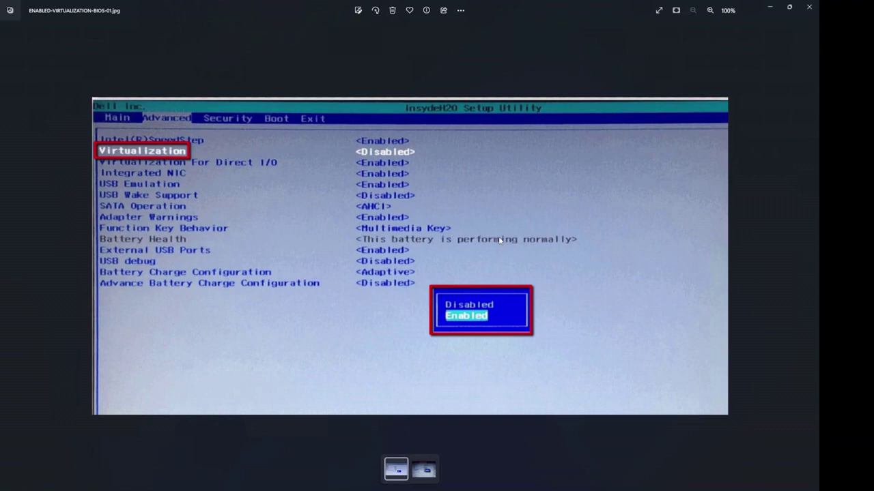
left_click(430, 466)
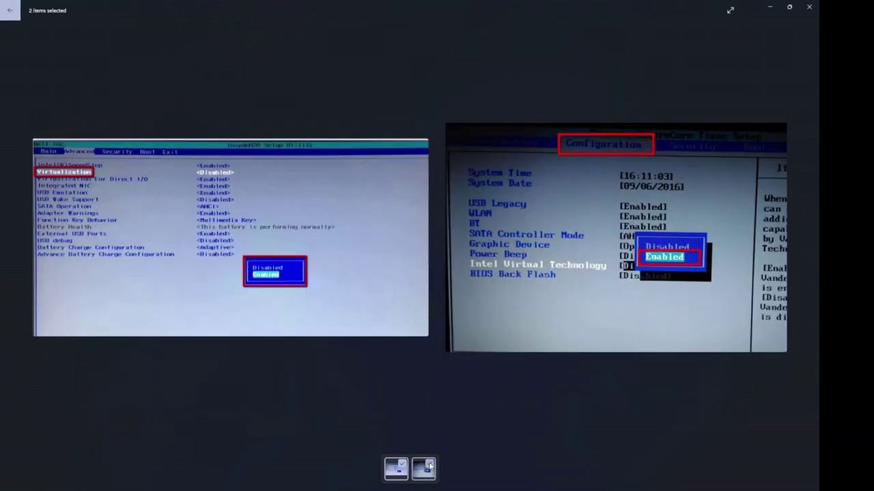
left_click(402, 464)
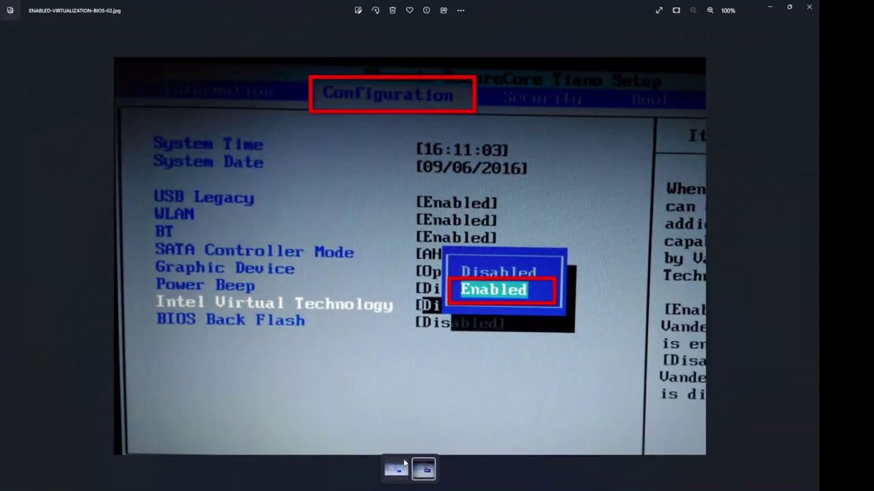
left_click(405, 463)
left_click(420, 467)
left_click(769, 7)
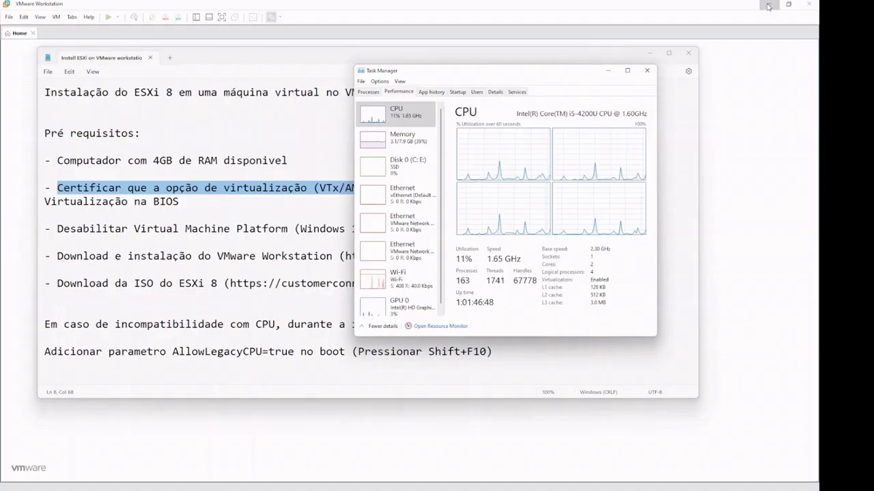
Step: Highlight the Virtual Machine Platform note, confirm it's unchecked in Windows Features, and close it
left_click(606, 71)
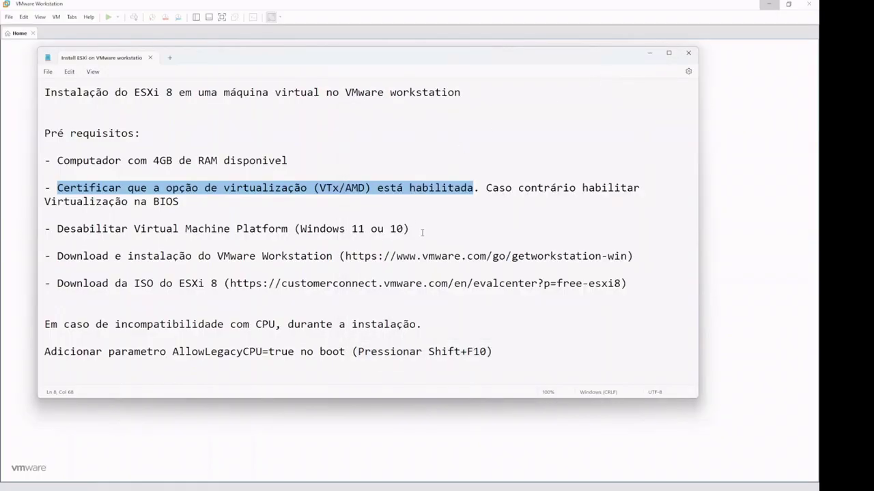
left_click_drag(410, 229, 52, 230)
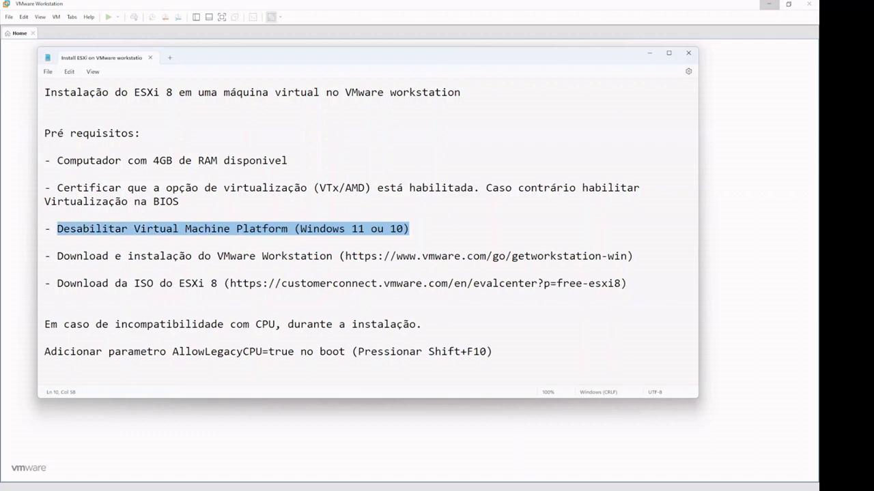
mouse_move(522, 490)
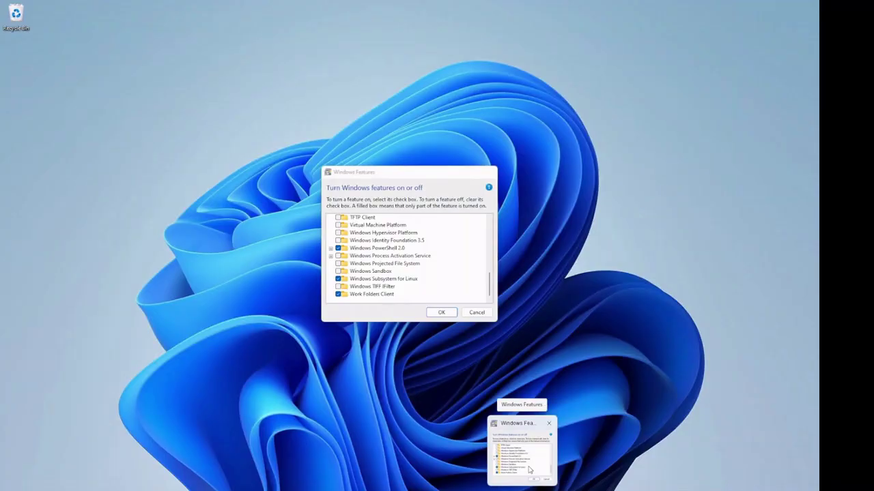
left_click(529, 470)
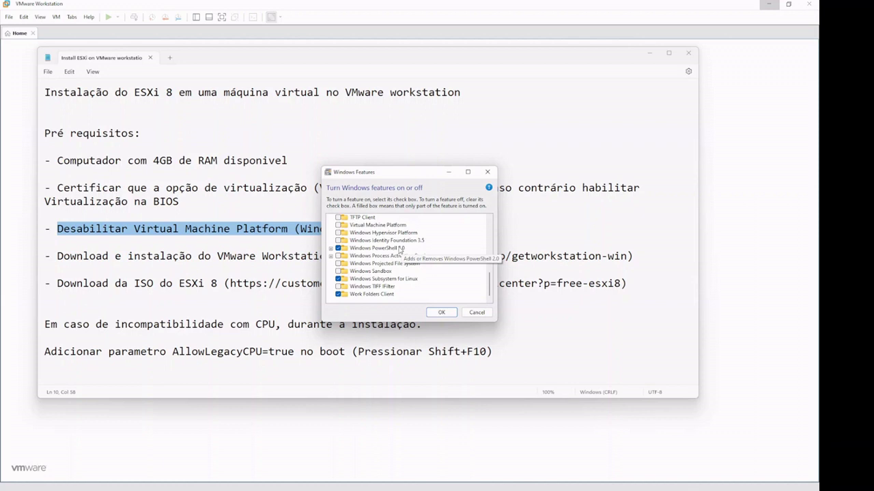
scroll(400, 250, "up", 1)
left_click(365, 234)
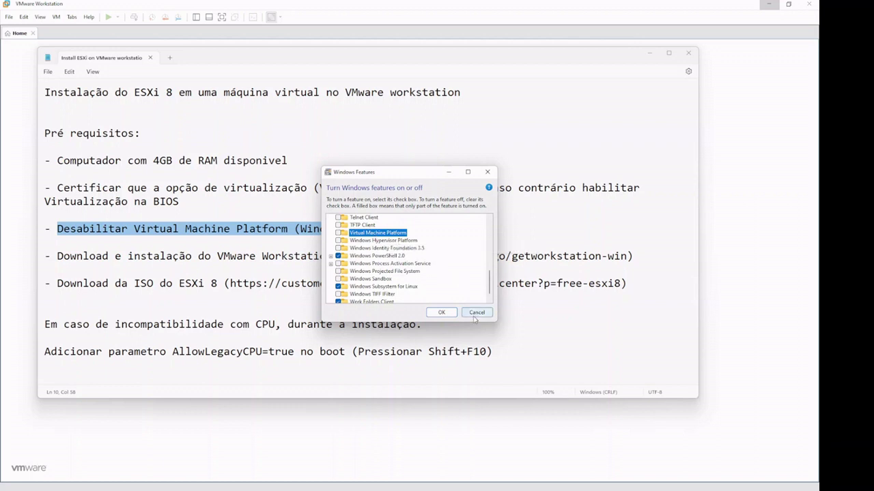
left_click(449, 173)
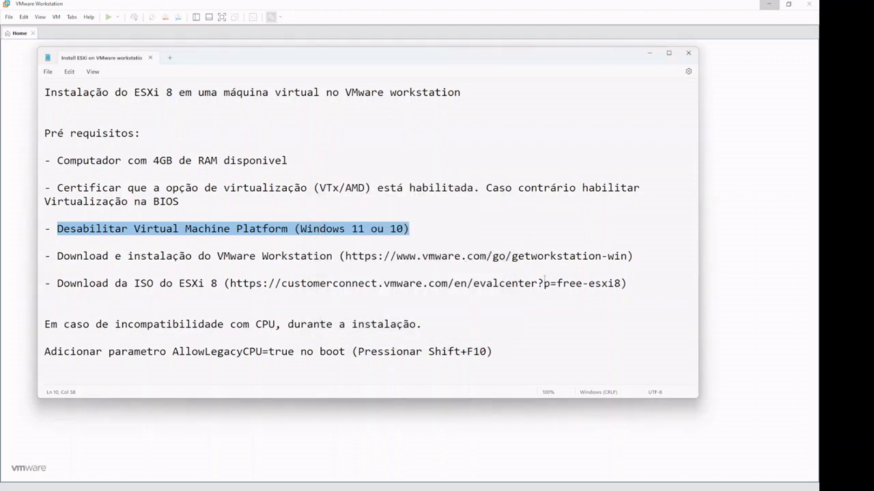
Step: Highlight the VMware Workstation download URL and esxi8 ISO link, then bring Workstation forward
left_click_drag(626, 283, 40, 259)
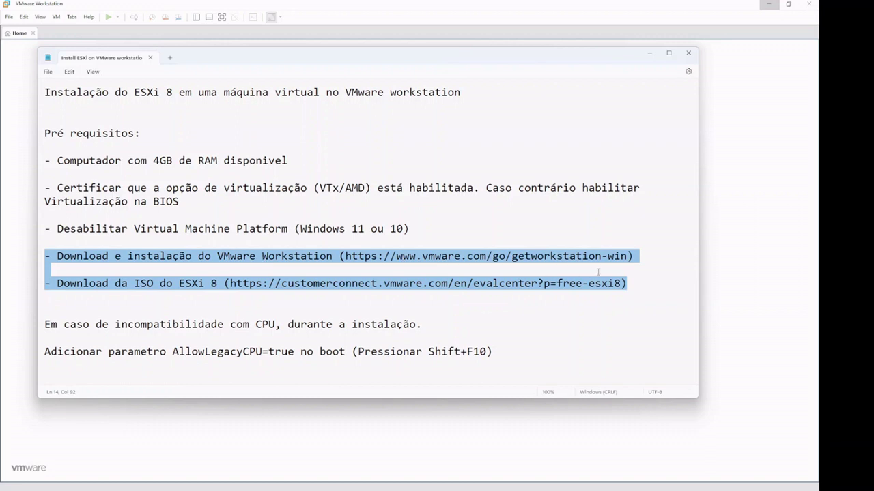
left_click(477, 267)
left_click_drag(626, 256, 345, 256)
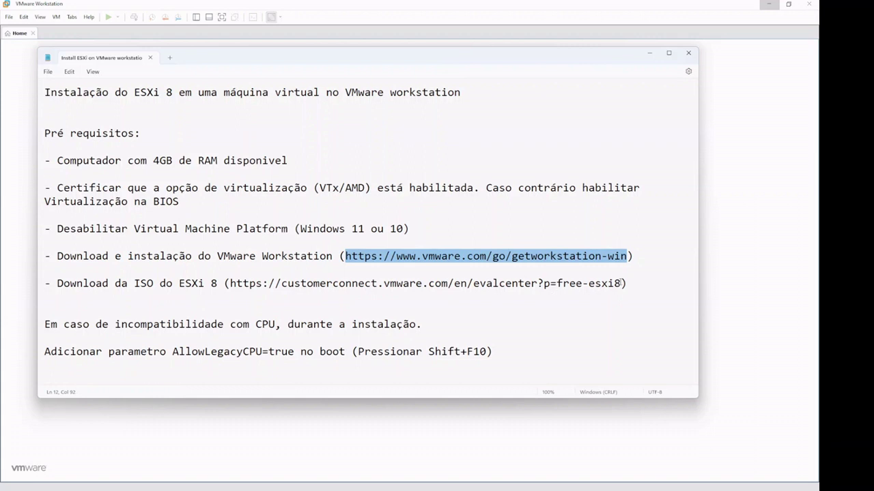
left_click_drag(622, 284, 585, 284)
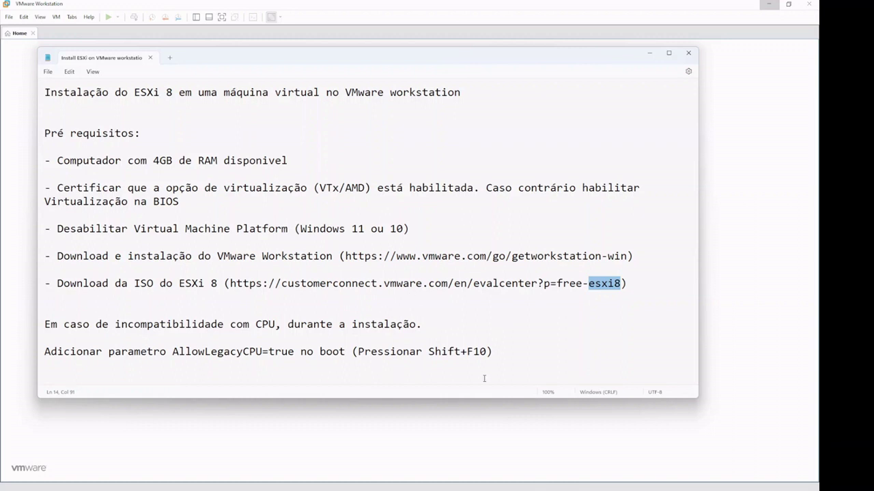
left_click(493, 414)
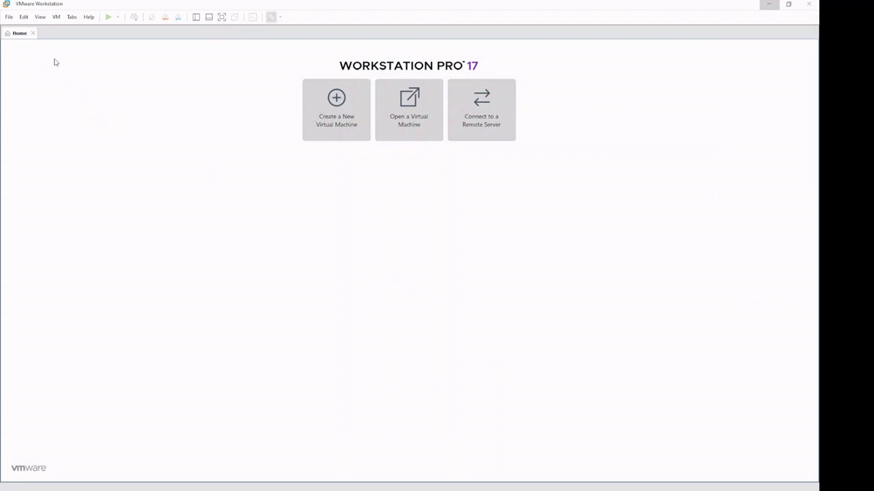
Step: Start a custom new virtual machine with Workstation 17.x hardware compatibility
left_click(56, 17)
mouse_move(9, 17)
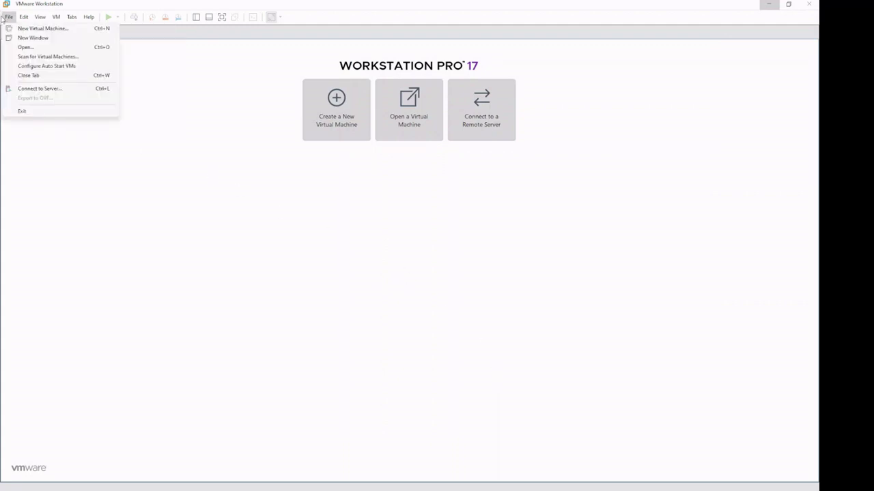
left_click(23, 30)
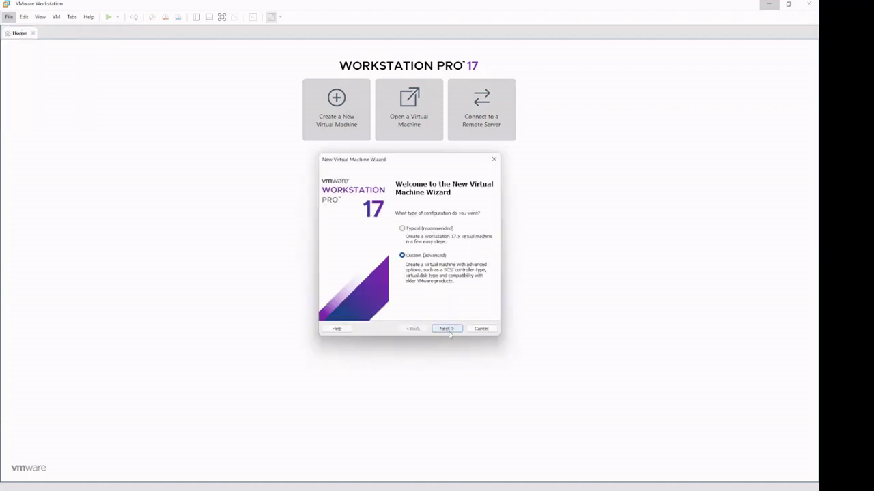
left_click(446, 329)
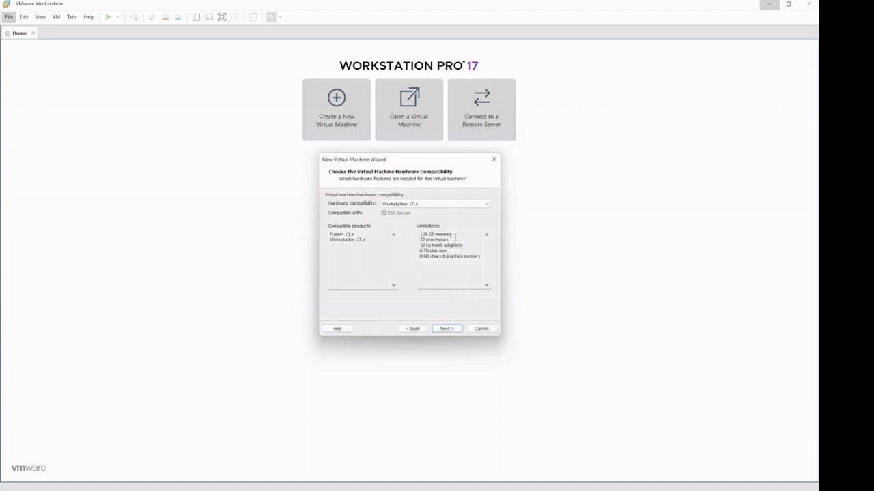
left_click(462, 205)
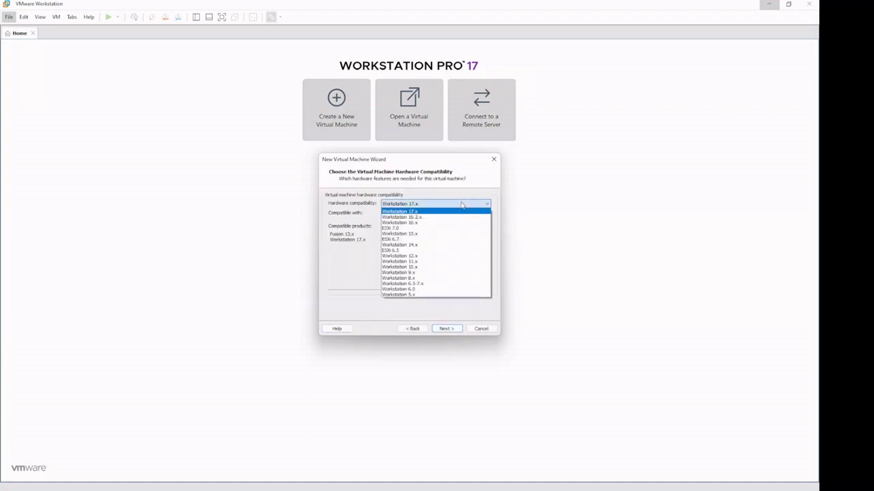
left_click(462, 211)
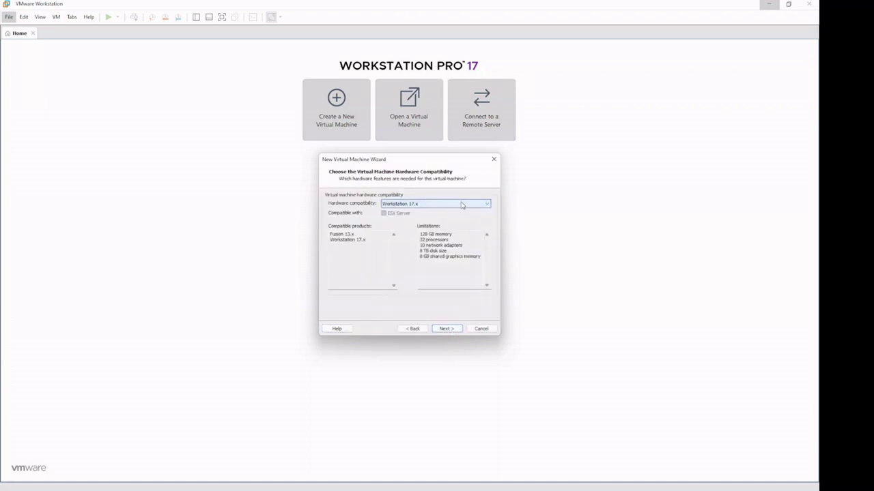
left_click(447, 329)
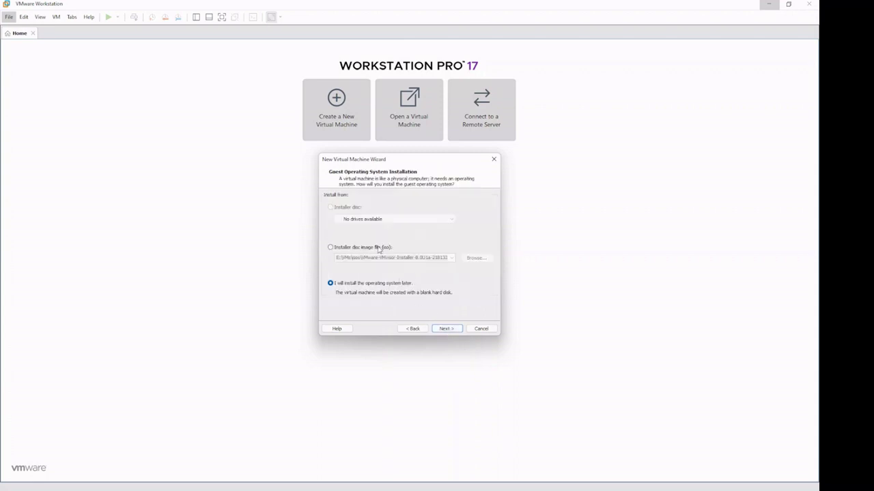
Step: Install from the ESXi installer ISO image and keep VMware ESXi 7 as the version
left_click(379, 249)
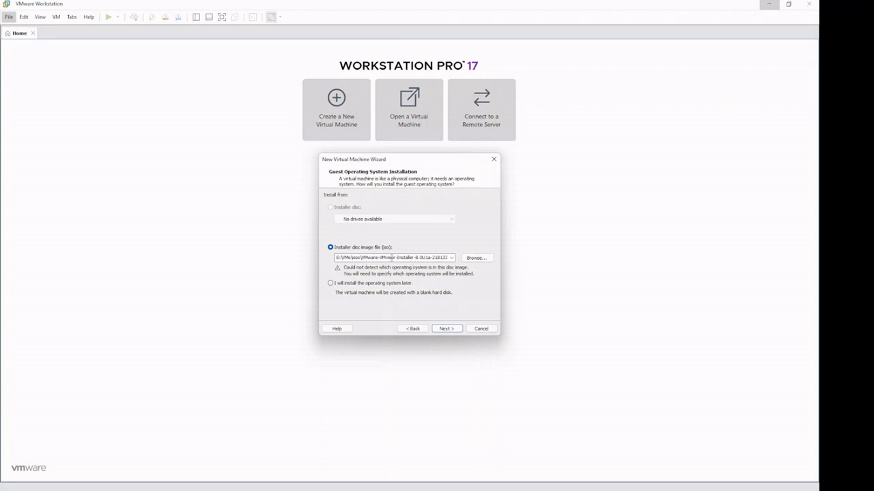
double_click(392, 257)
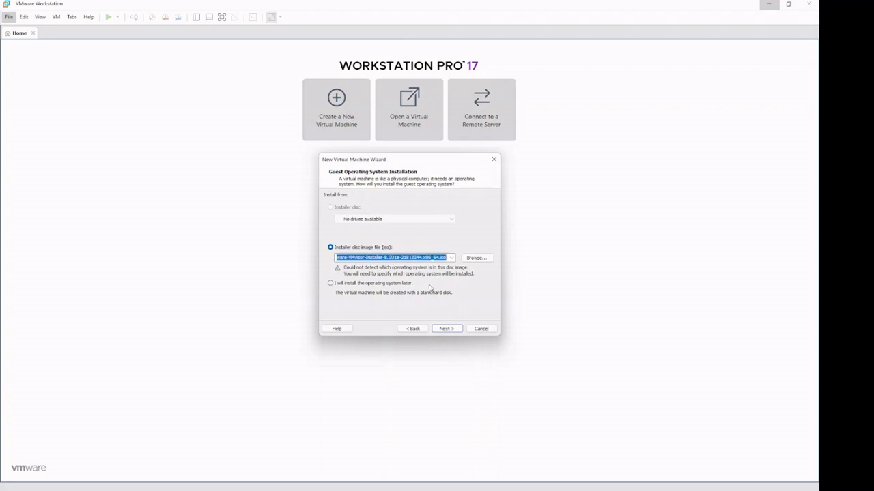
key("Home")
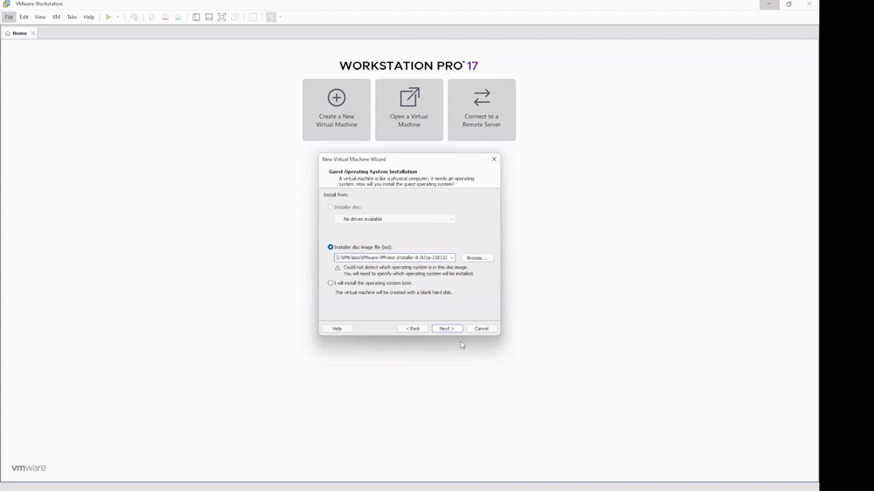
left_click(445, 329)
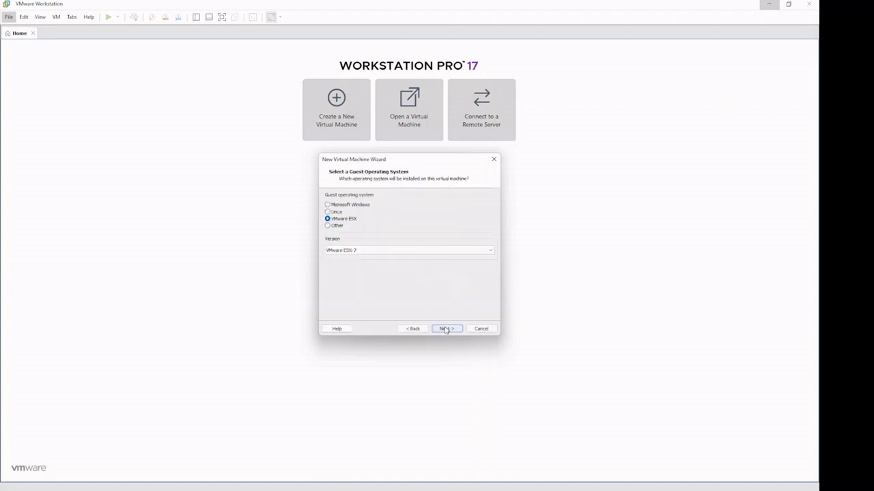
left_click(372, 250)
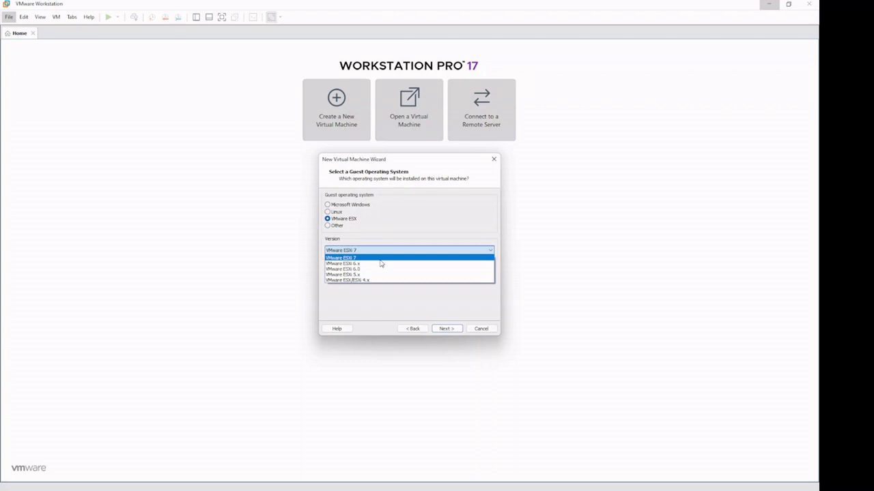
left_click(393, 235)
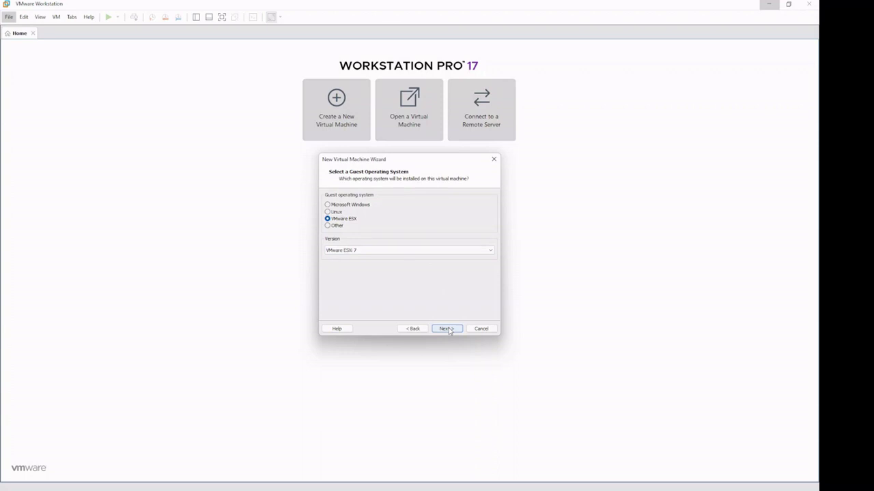
left_click(447, 329)
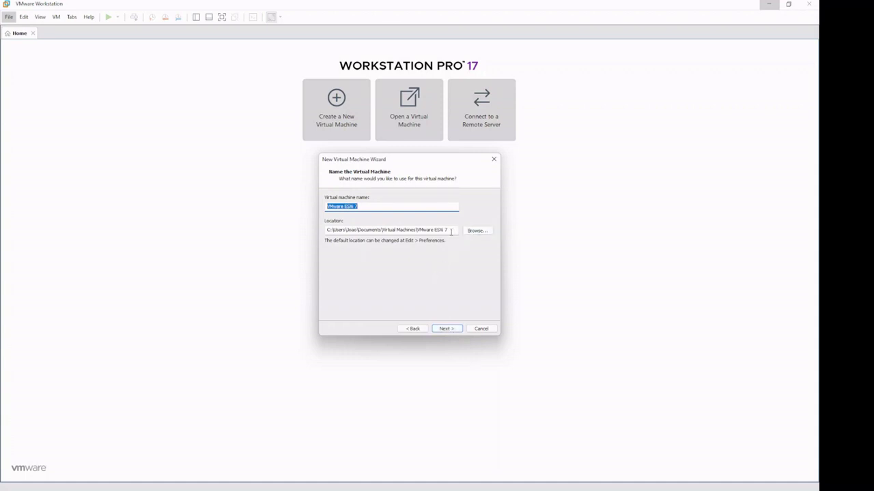
Step: Name the VM esxi8-test in e:\vm\esxitest, keeping default processors and 4096 MB memory
left_click_drag(451, 232, 314, 231)
type("e:")
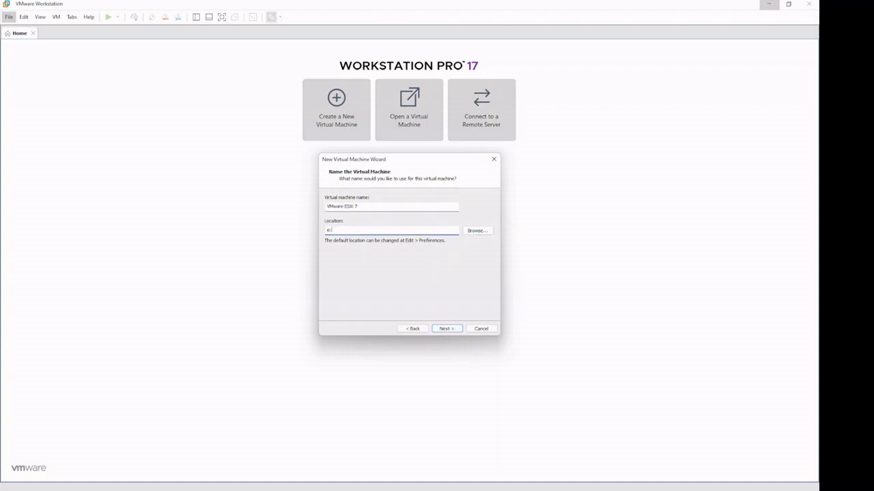
type("\\vm\\esxi")
type("test")
key("shift+Tab")
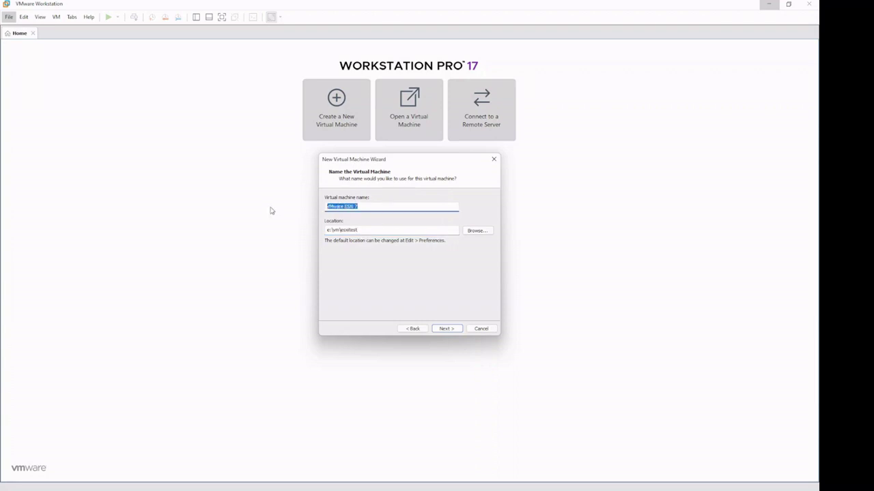
type("esxi8-test")
left_click(445, 329)
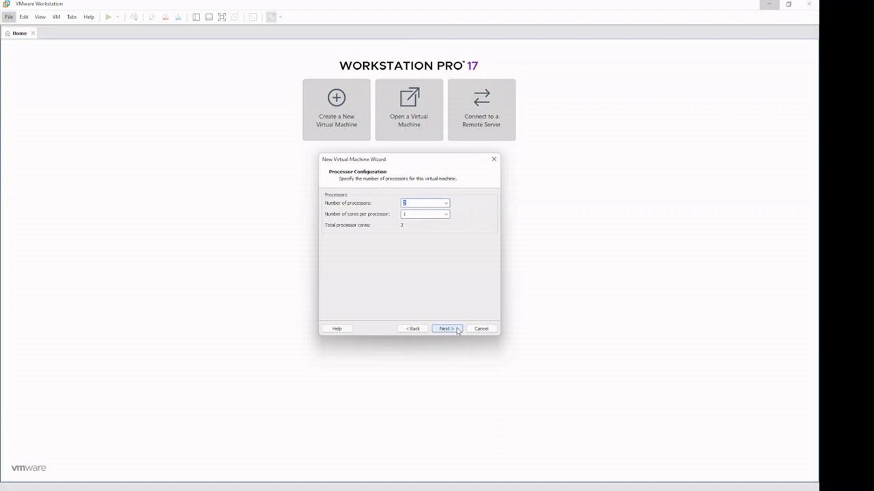
left_click(446, 329)
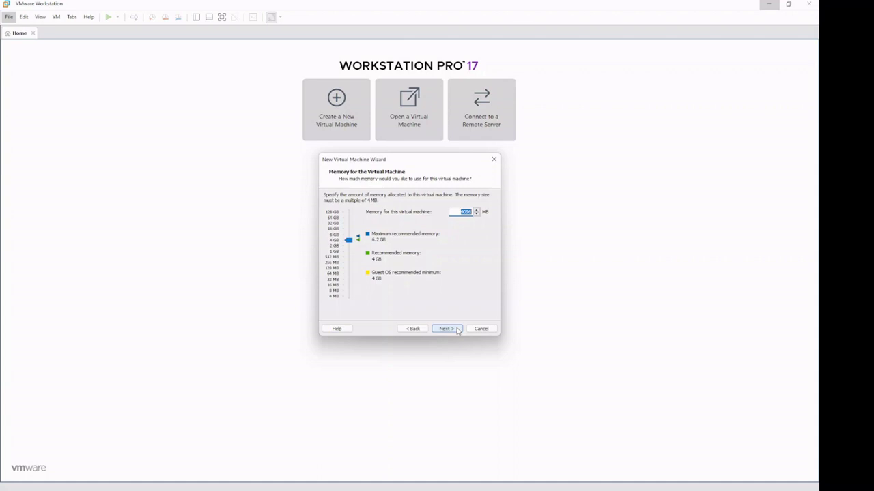
left_click(457, 330)
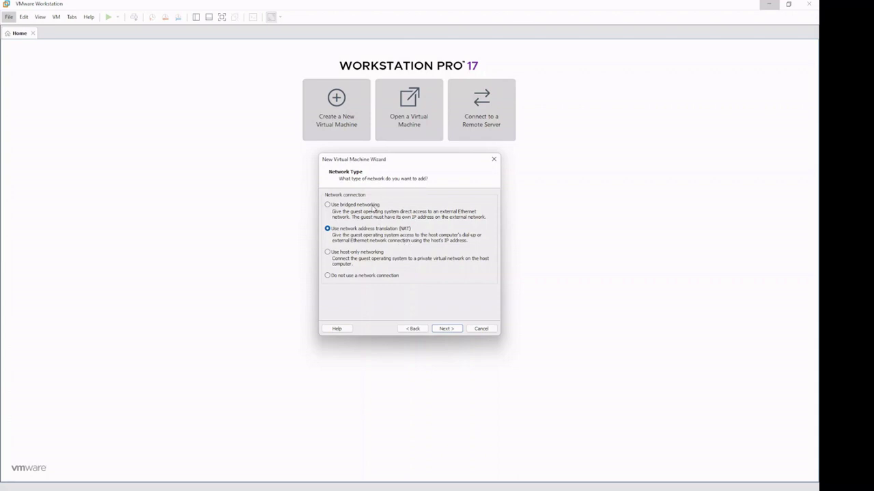
Step: Keep NAT networking, the Paravirtualized SCSI controller and SCSI disk type
left_click(374, 207)
left_click(386, 233)
left_click(447, 329)
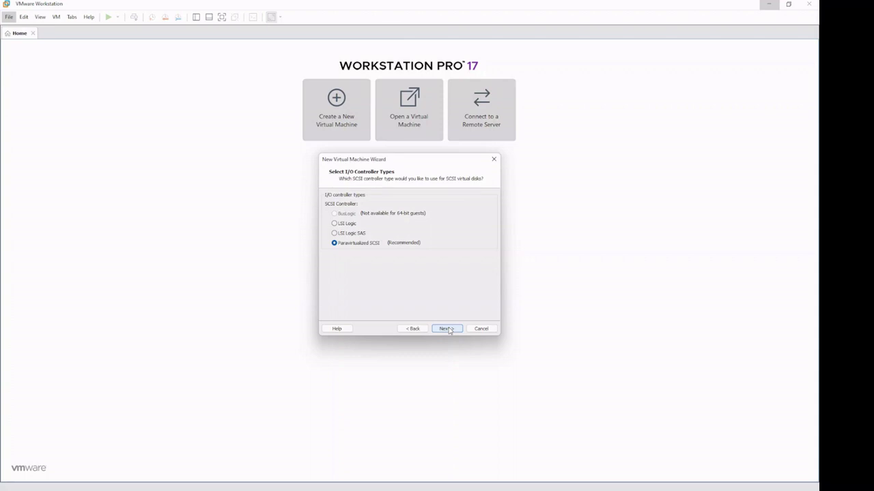
left_click(447, 329)
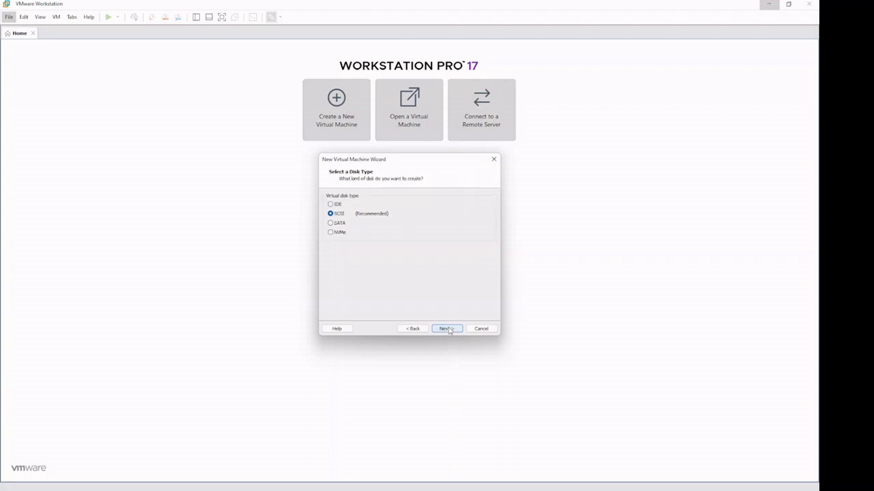
left_click(448, 329)
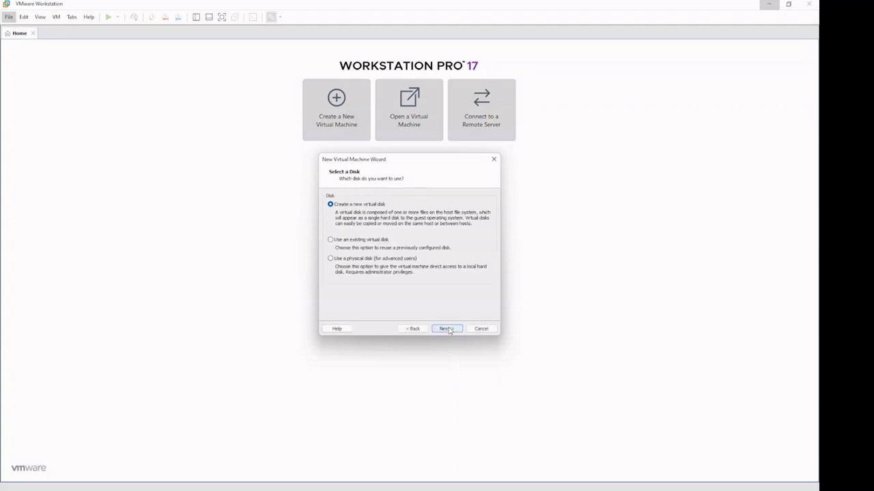
Step: Create a new 50 GB virtual disk with the default file name and finish the machine
left_click(448, 329)
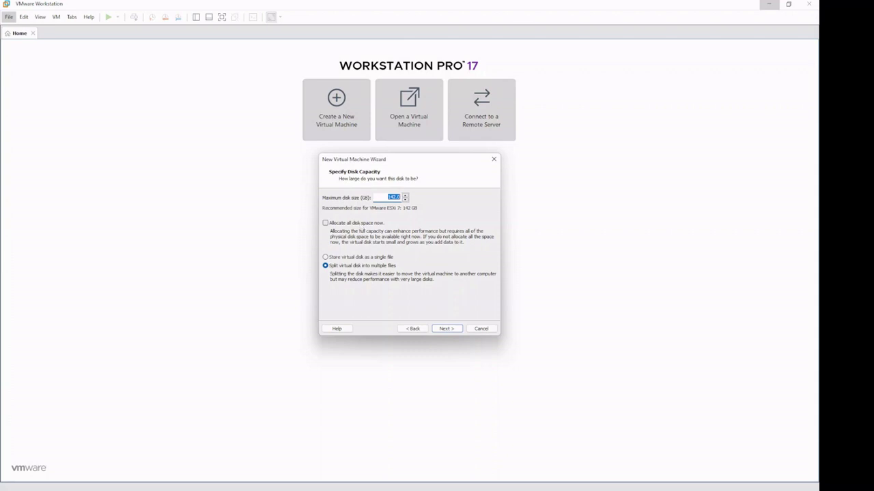
type("50")
left_click(456, 331)
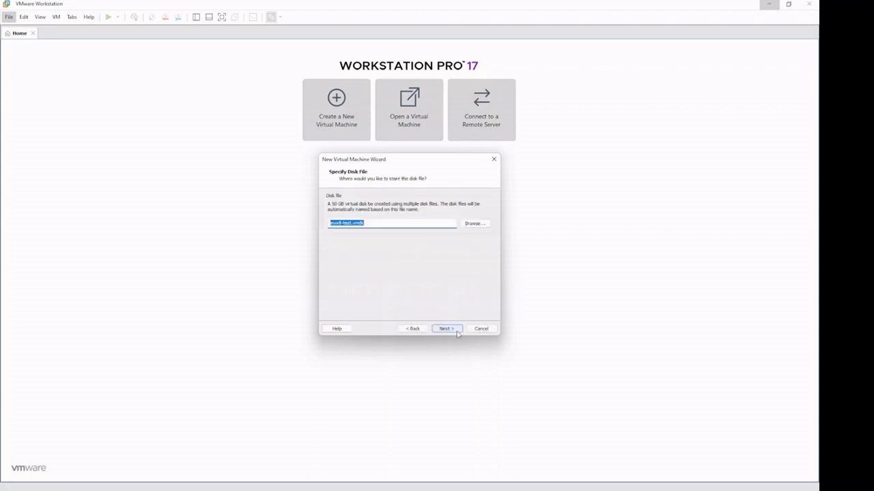
left_click(456, 332)
left_click(457, 332)
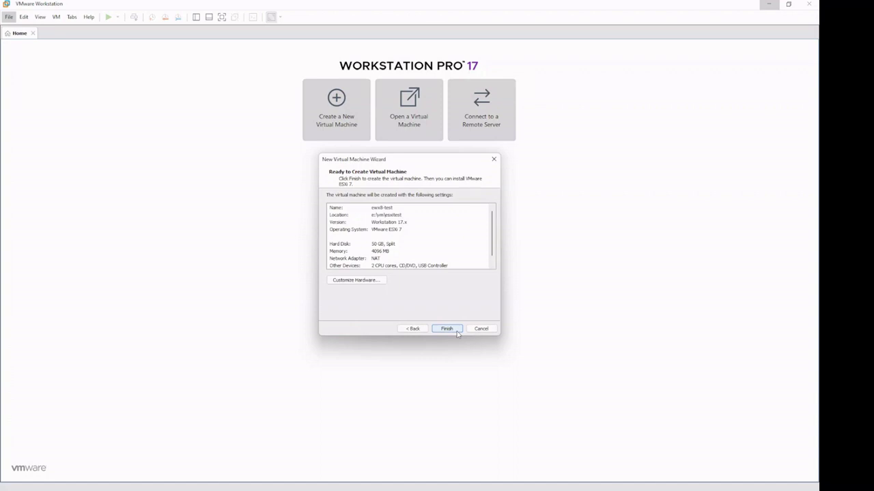
left_click(442, 328)
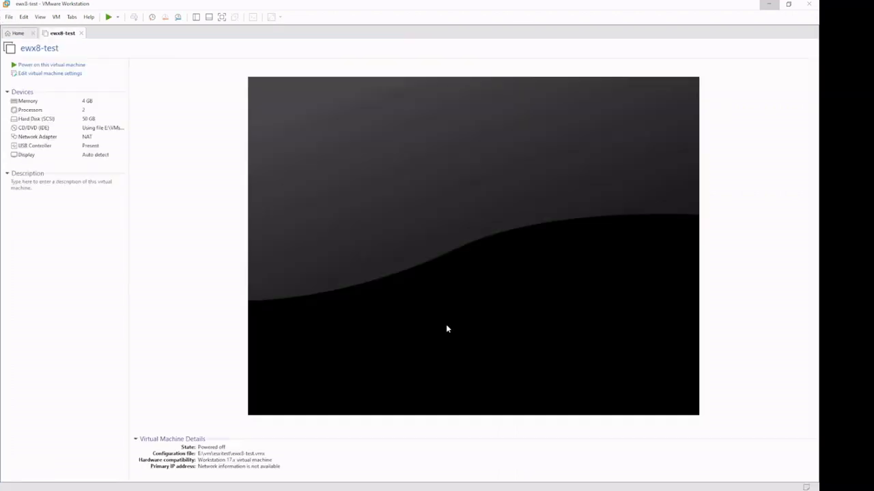
Step: Open ewx8-test's settings, glance at Options, and view its 2-processor configuration
left_click(62, 77)
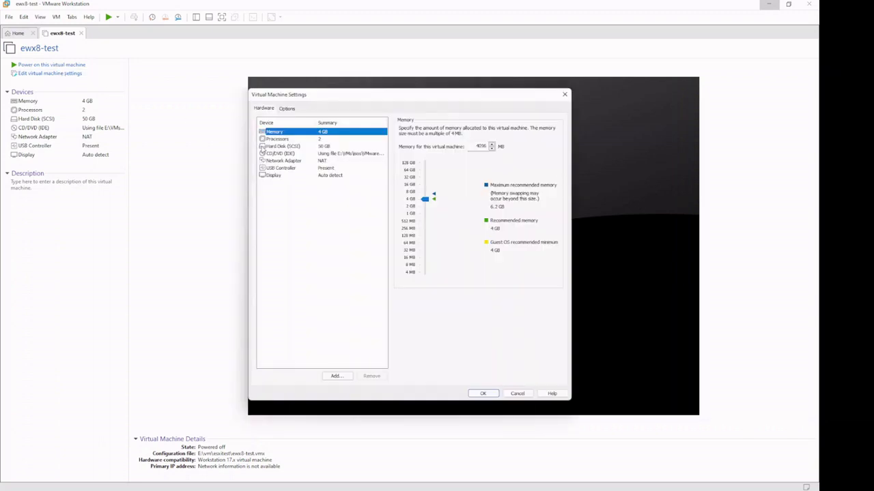
left_click(288, 110)
left_click(266, 110)
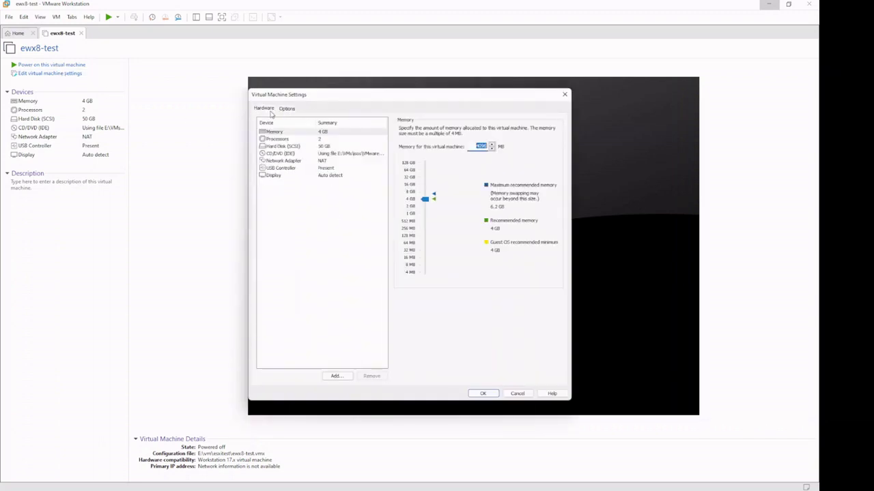
left_click(286, 141)
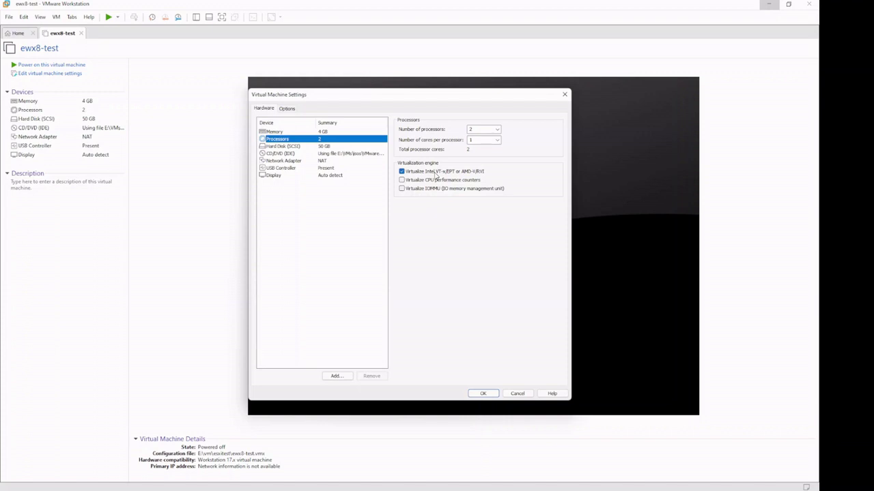
Step: Cancel the settings, power on ewx8-test, dismiss the hint, and focus the VM console
left_click(526, 396)
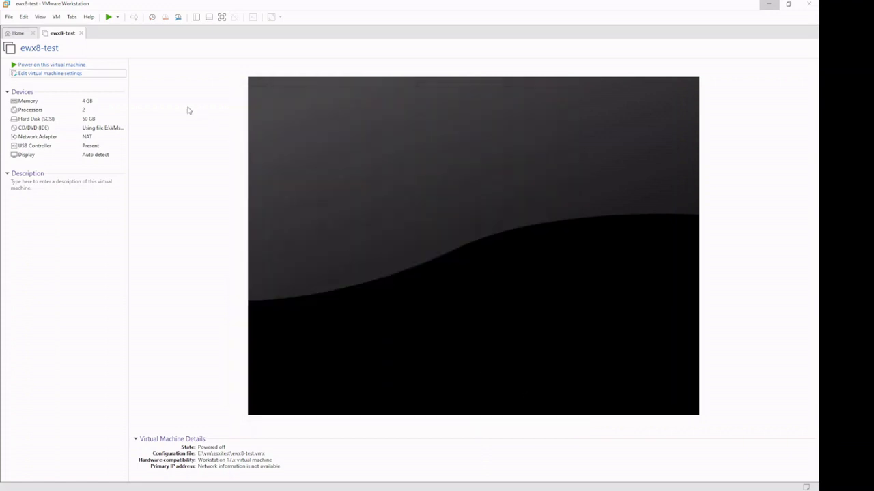
left_click(107, 19)
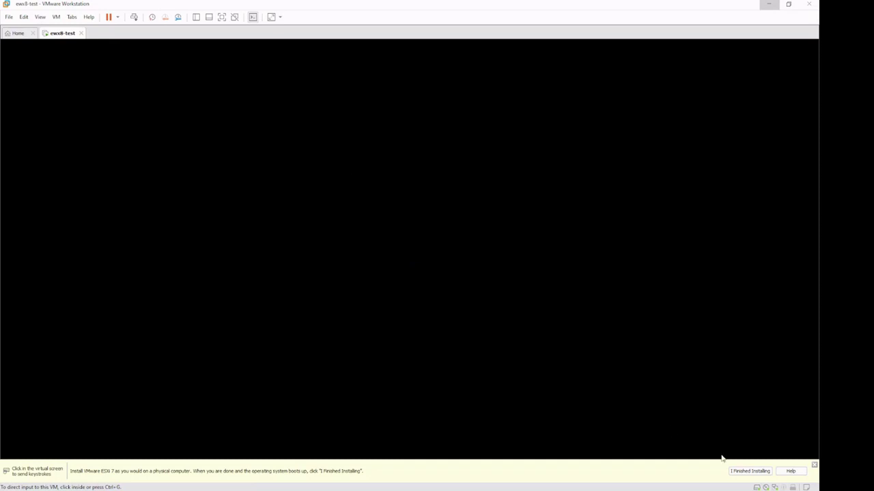
left_click(813, 465)
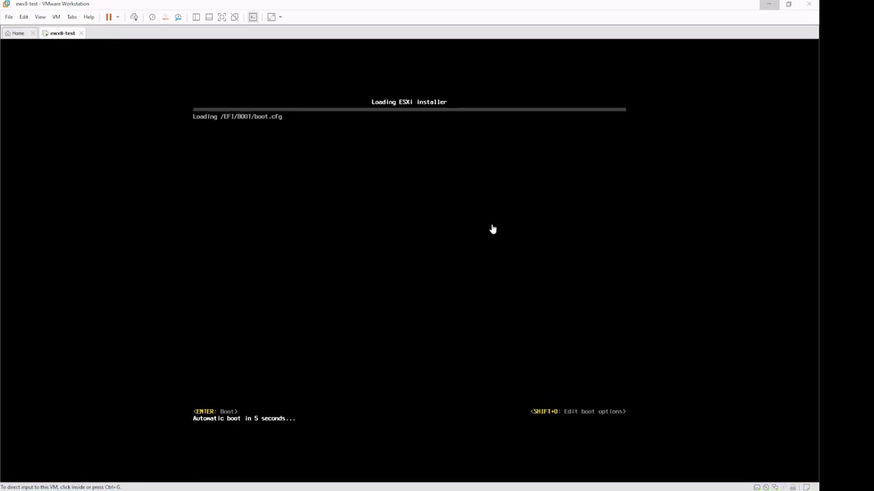
left_click(491, 228)
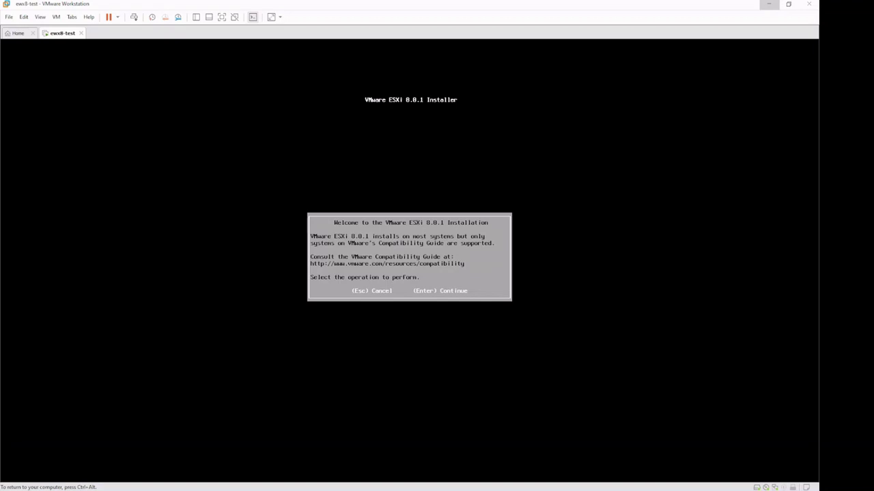
Step: Accept the ESXi EULA, install to the 50 GB disk with US Default keyboard, and set the root password
key("Return")
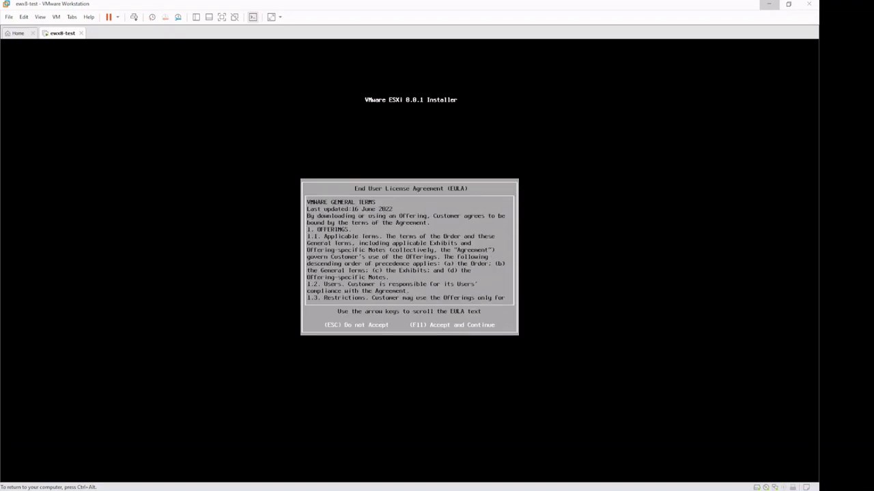
key("F11")
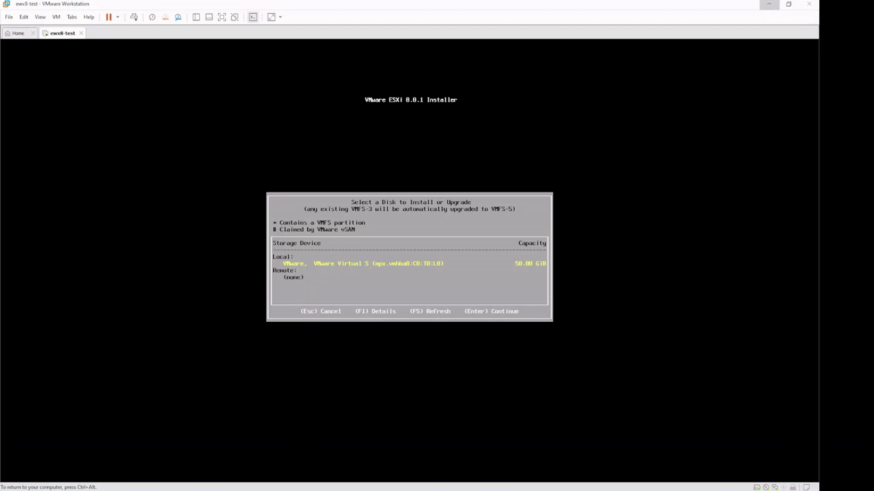
key("Return")
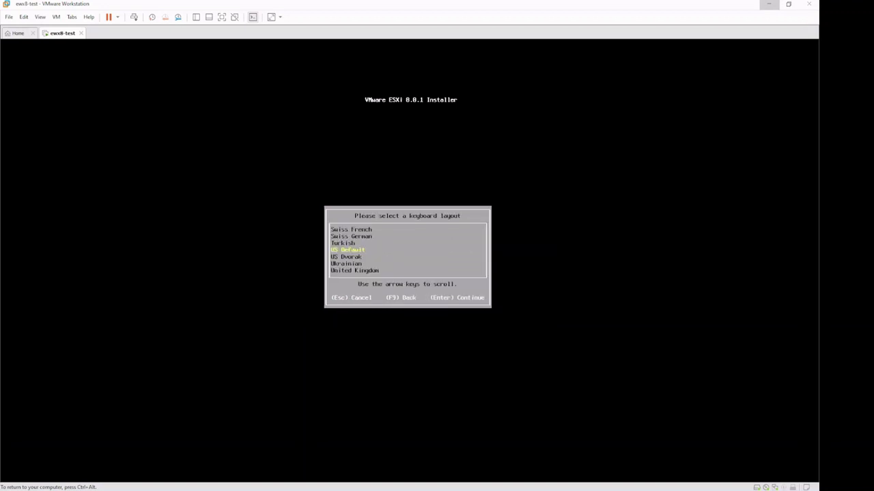
key("Return")
type("VMware1!")
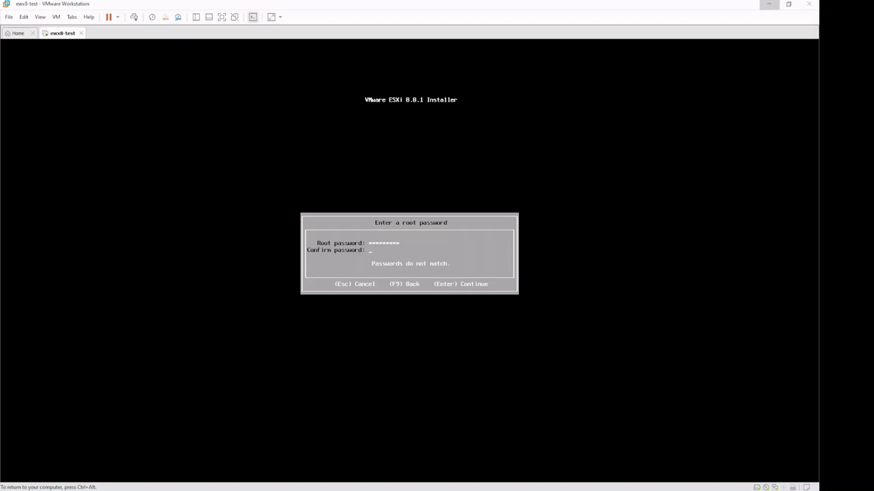
type("VMware1!")
key("Return")
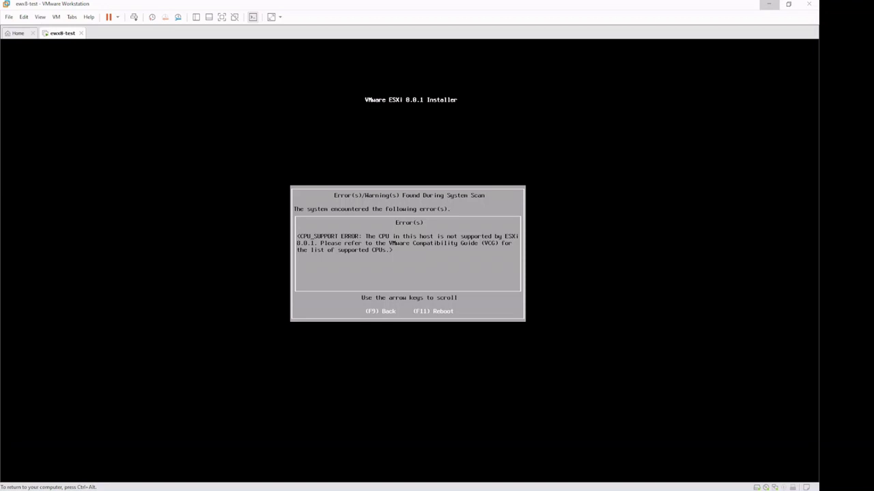
Step: Confirm cancelling the failed ESXi installation so the virtual server reboots
key("F11")
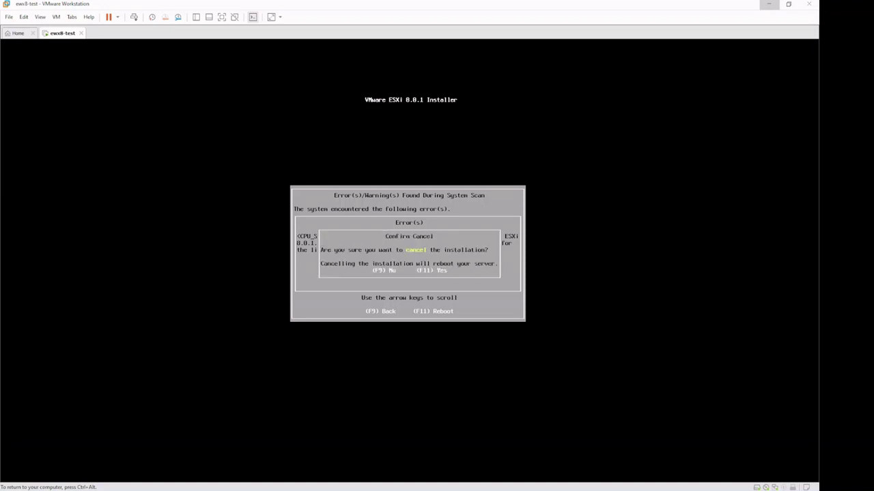
key("F11")
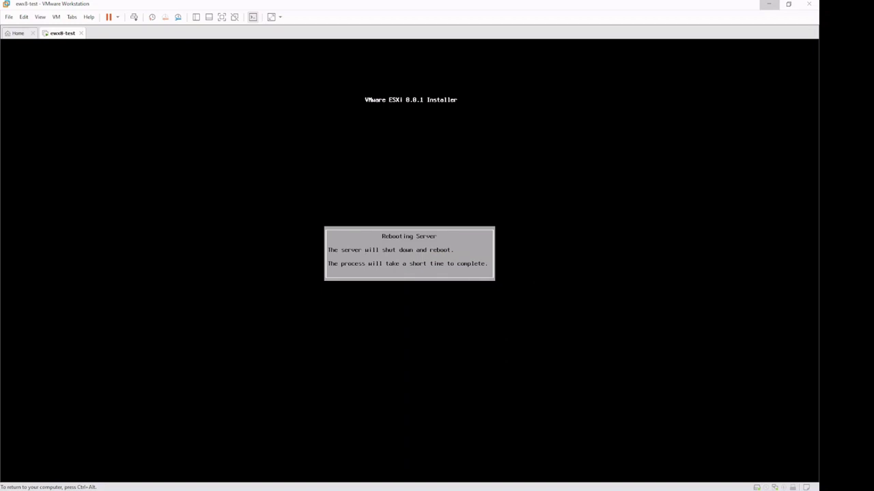
key("ctrl+alt")
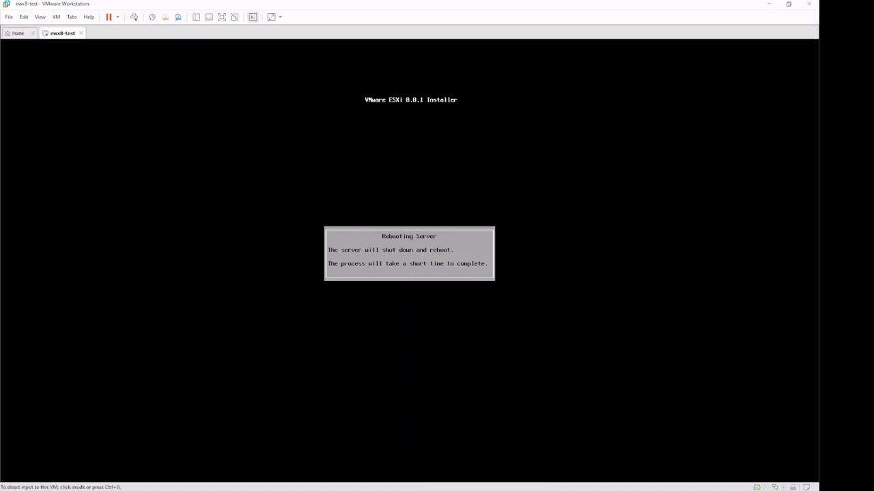
Step: Select the AllowLegacyCPU=true parameter in the install notes, then minimize Notepad
key("alt+Tab")
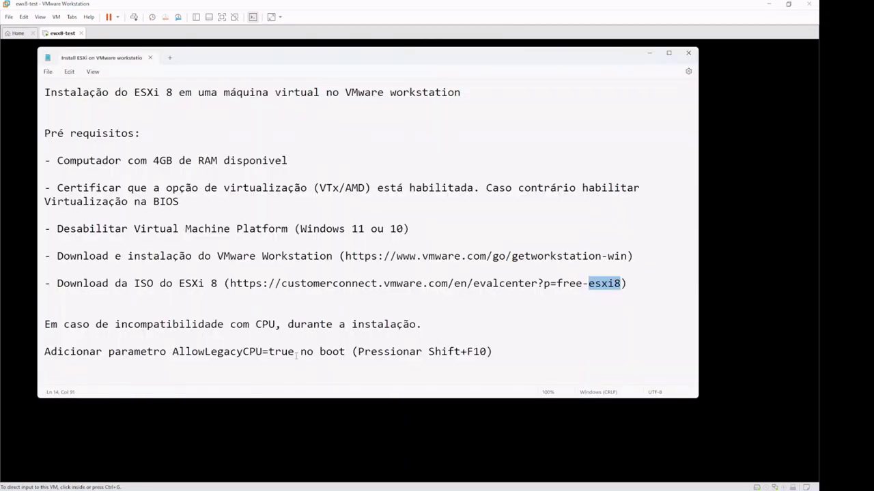
left_click_drag(294, 352, 172, 352)
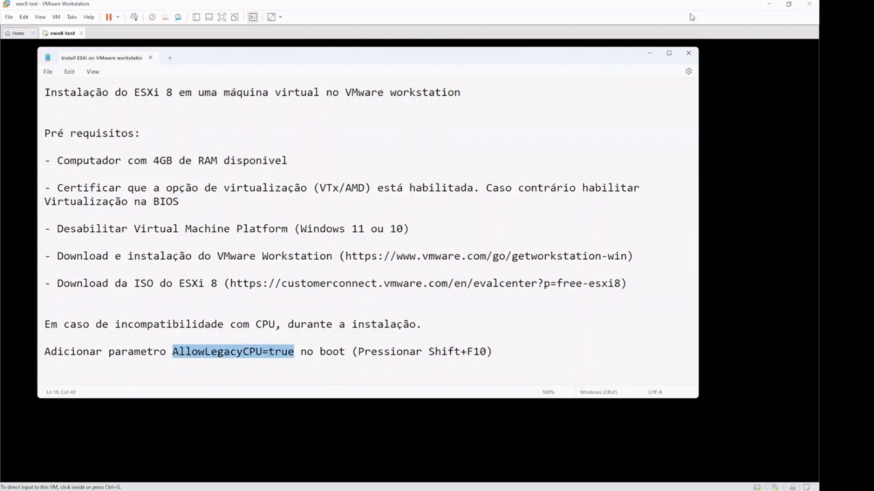
left_click(649, 53)
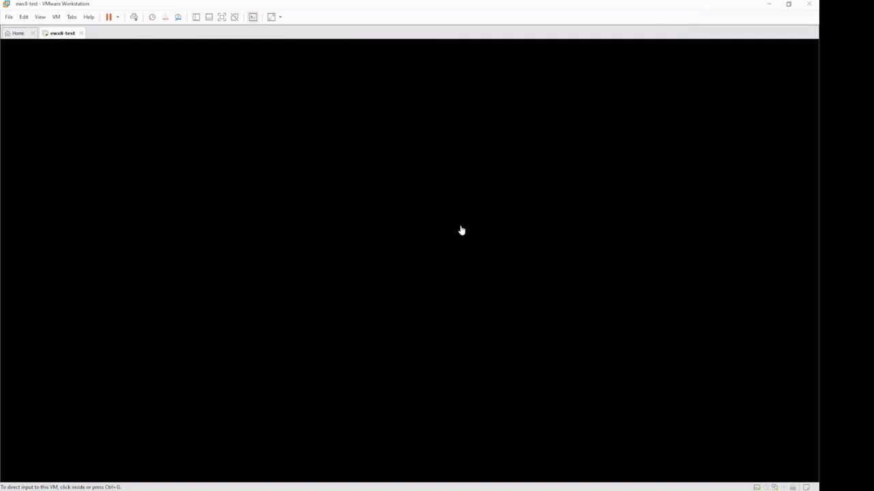
Step: Set ewx8-test's CD/DVD (IDE) drive to Connected so it boots the installer ISO
left_click(461, 231)
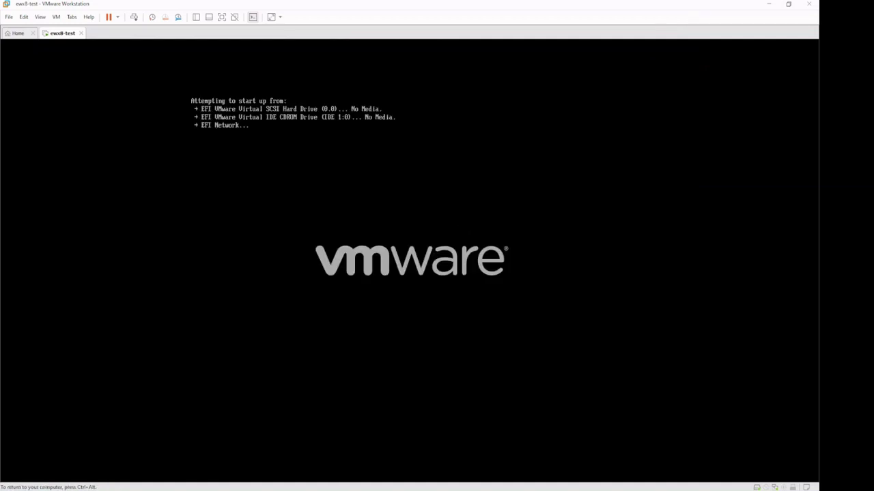
key("ctrl+alt")
right_click(57, 36)
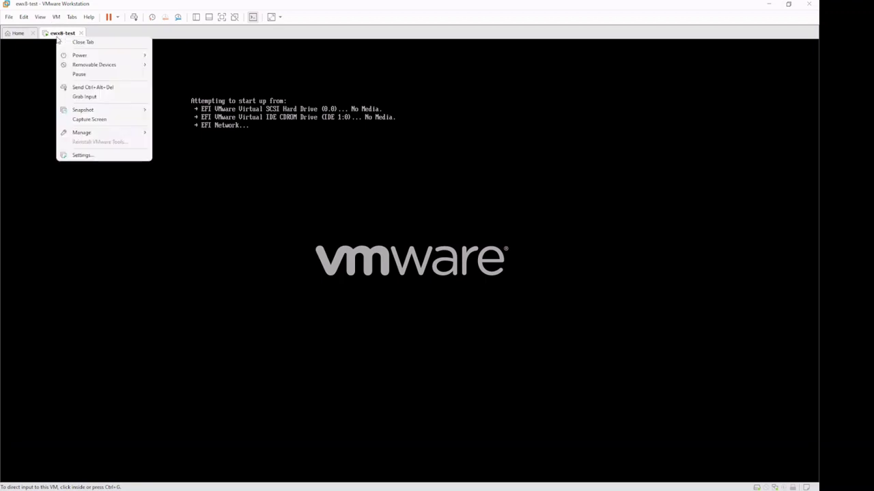
left_click(91, 157)
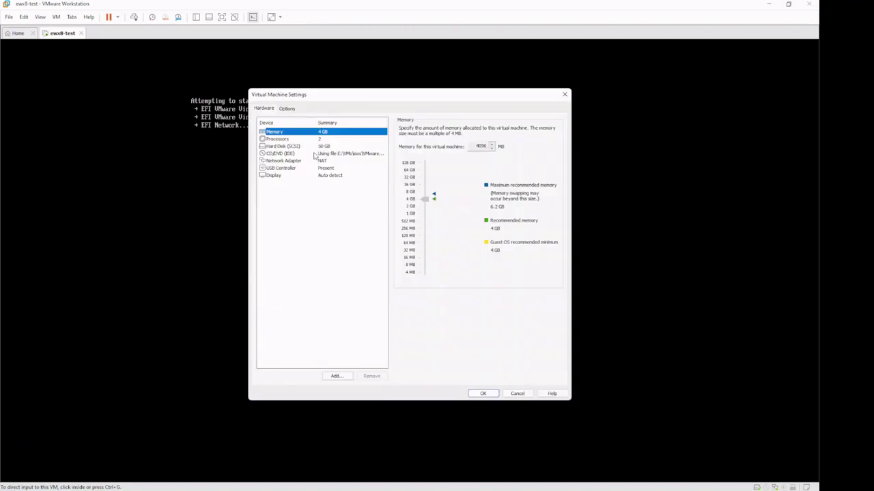
left_click(313, 153)
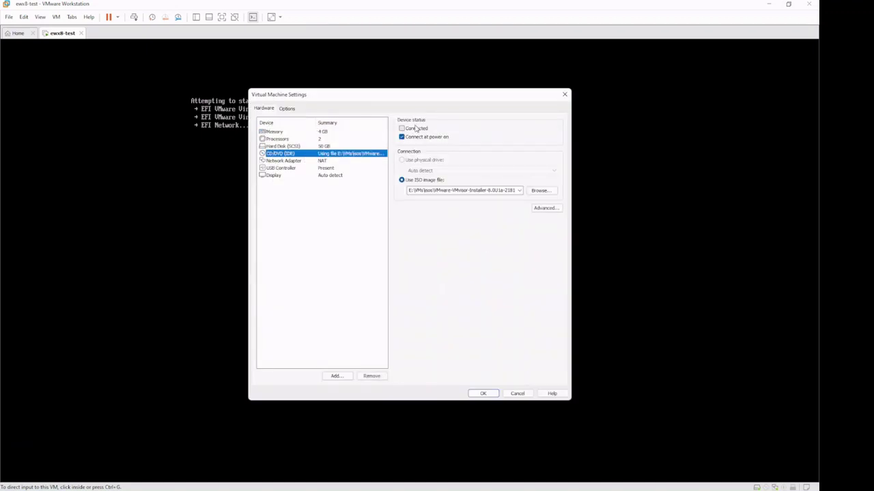
left_click(416, 129)
left_click(483, 394)
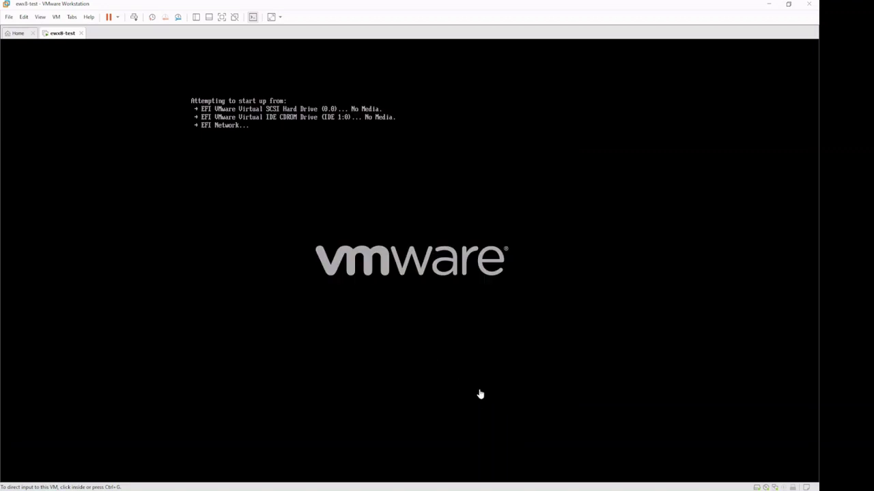
left_click(400, 307)
key("ctrl+alt")
left_click(117, 17)
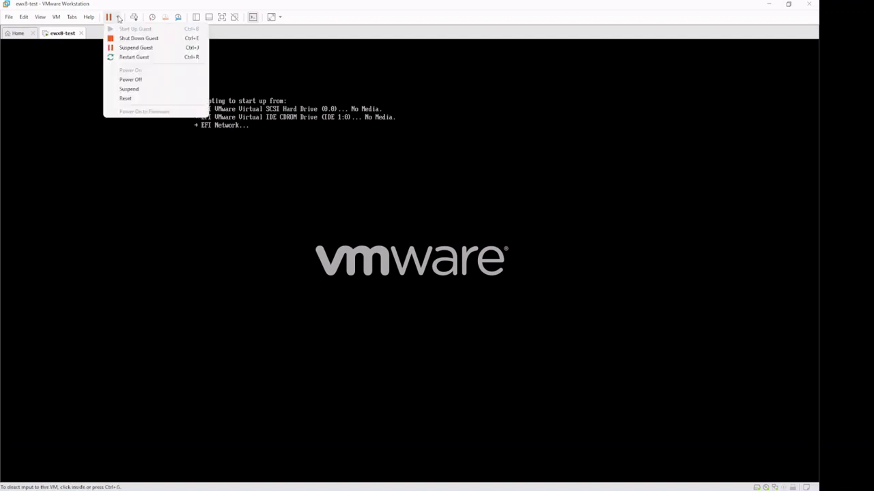
Step: Reset the VM and open the ESXi installer boot options with Shift+O
left_click(128, 98)
left_click(422, 265)
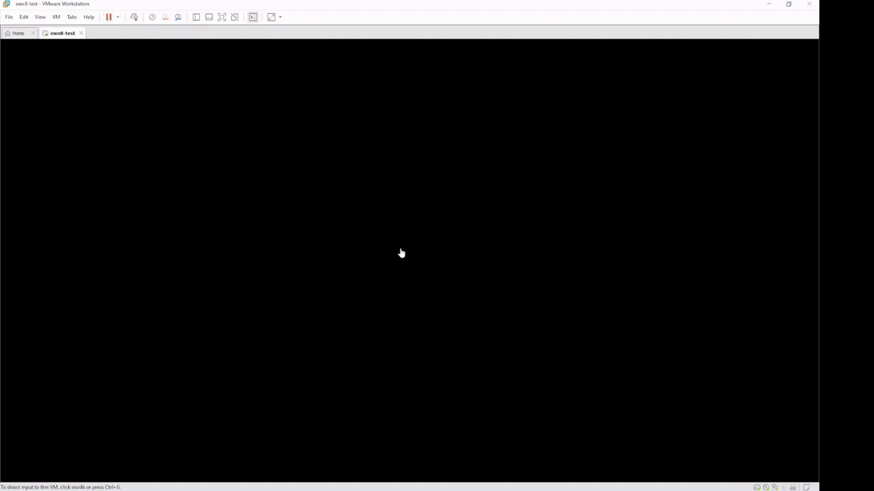
left_click(400, 251)
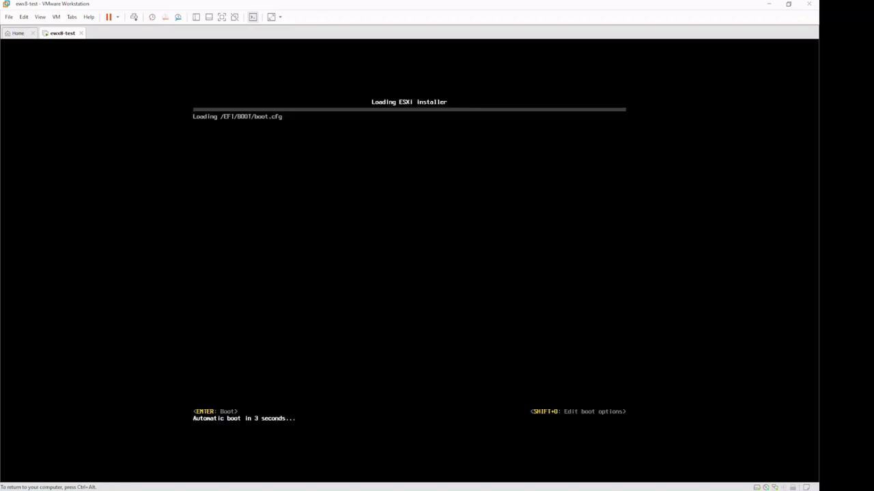
key("shift+o")
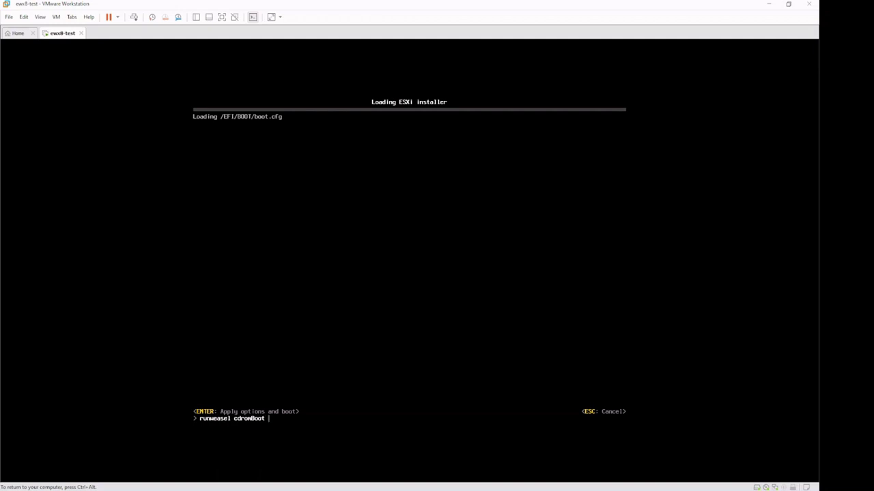
Step: Append AllowLegacyCPU=True after cdromBoot on the boot options line
key("ctrl+alt")
key("alt+Tab")
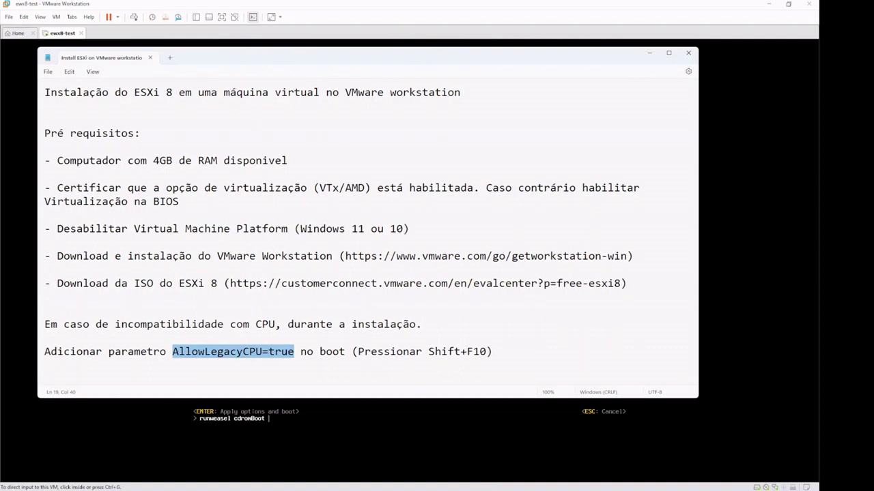
left_click(291, 420)
type("A")
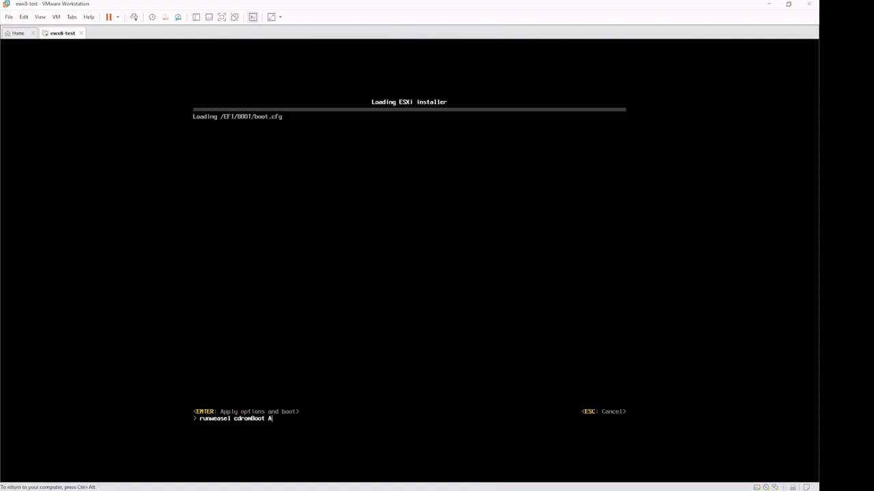
type("llowLegacyCPU=True")
key("ctrl+alt")
left_click(504, 455)
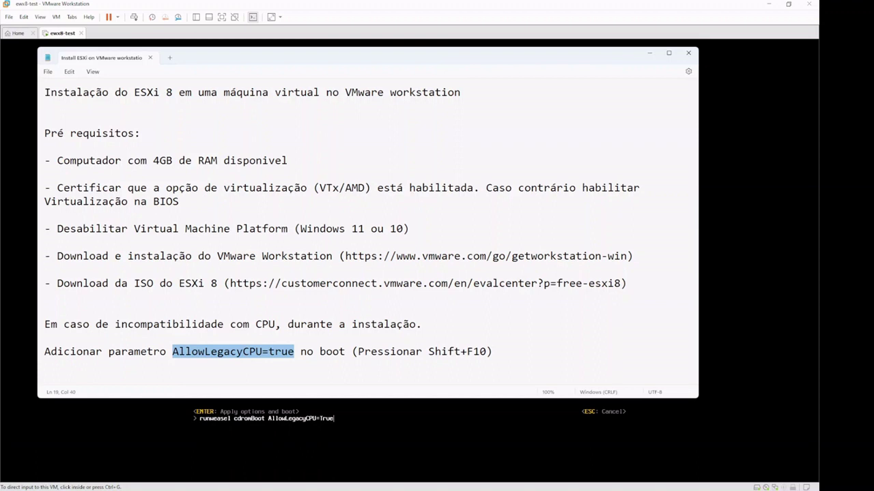
left_click(474, 404)
key("Return")
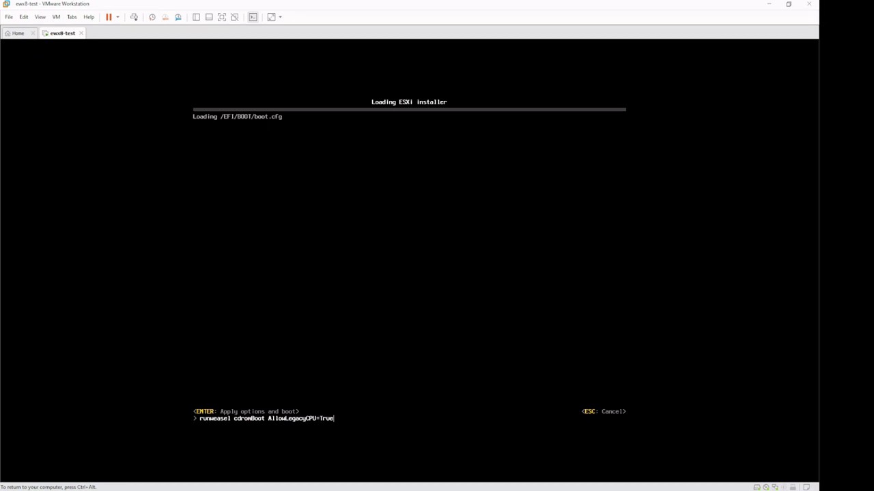
Step: Boot the ESXi installer, accept the EULA, and choose the 50 GiB local disk
key("Return")
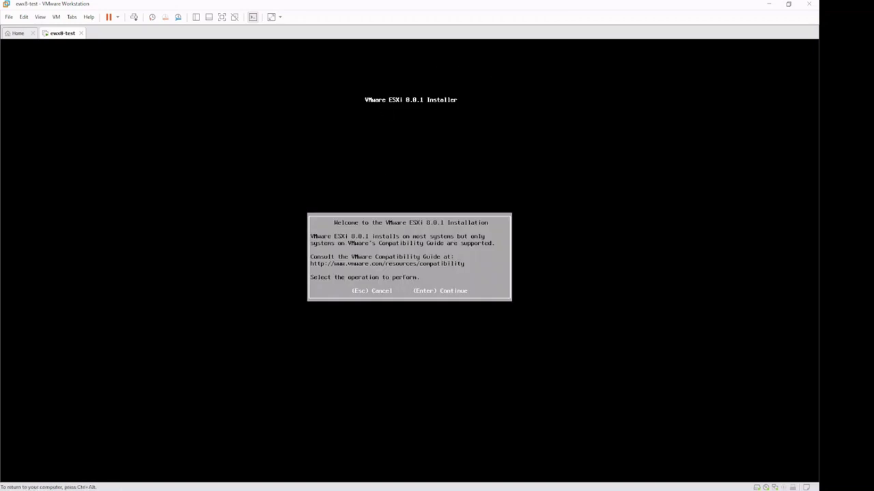
key("Return")
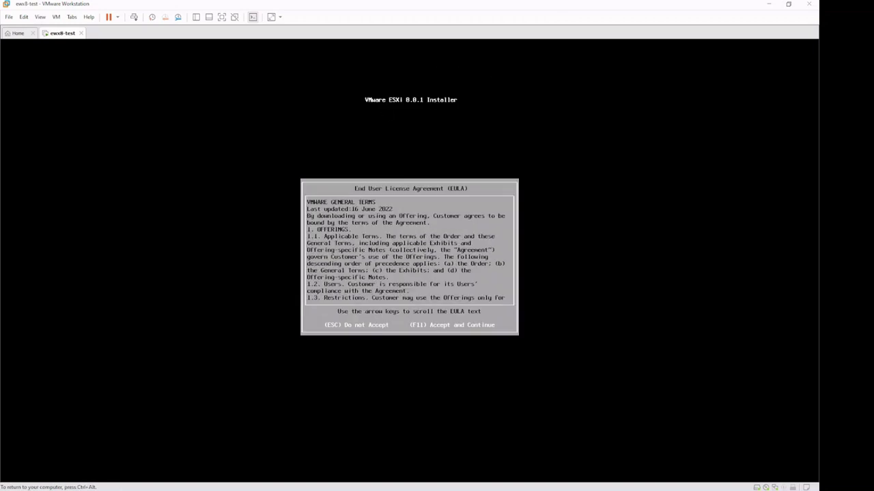
key("F11")
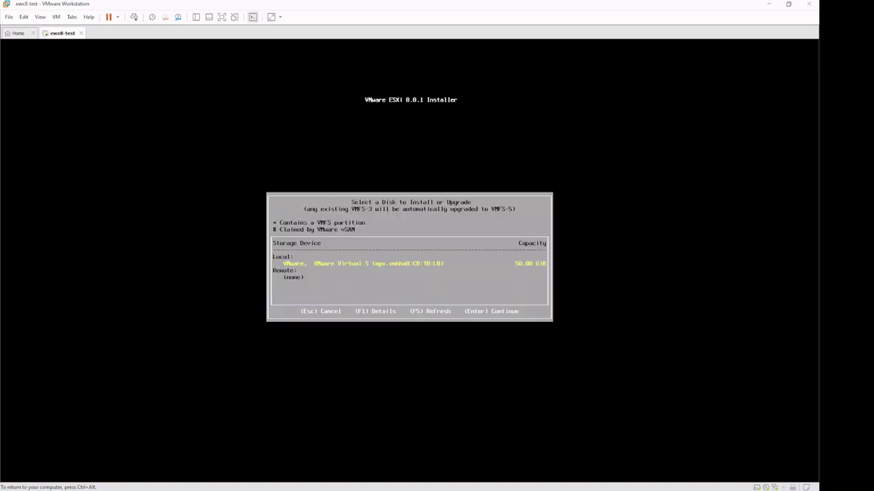
key("Return")
Step: Keep the US Default keyboard, set the root password, and accept the CPU warning
key("Return")
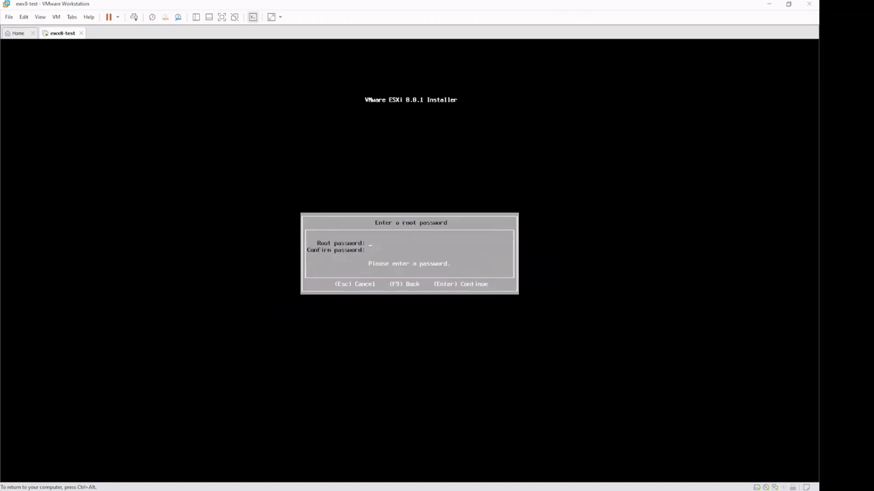
type("****************")
key("Return")
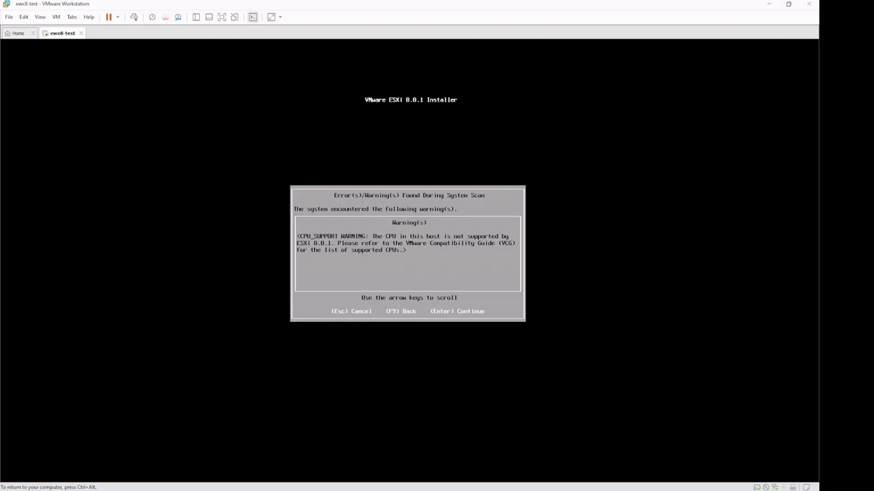
key("Return")
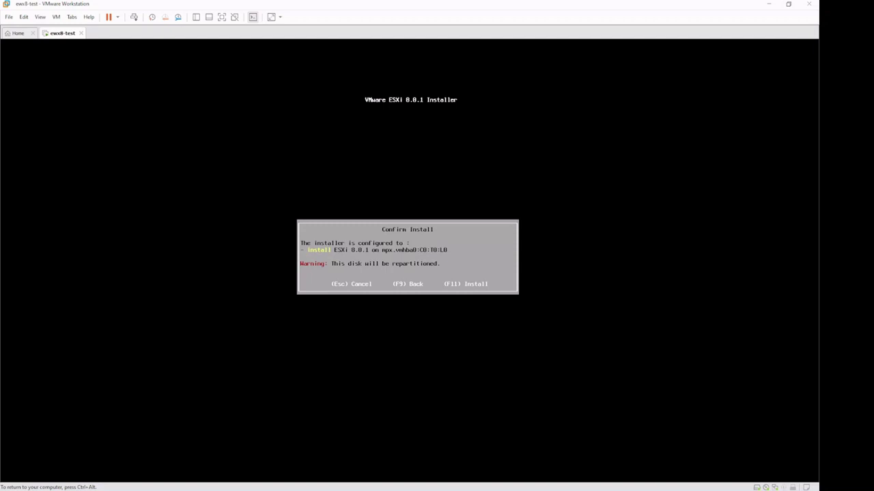
key("F11")
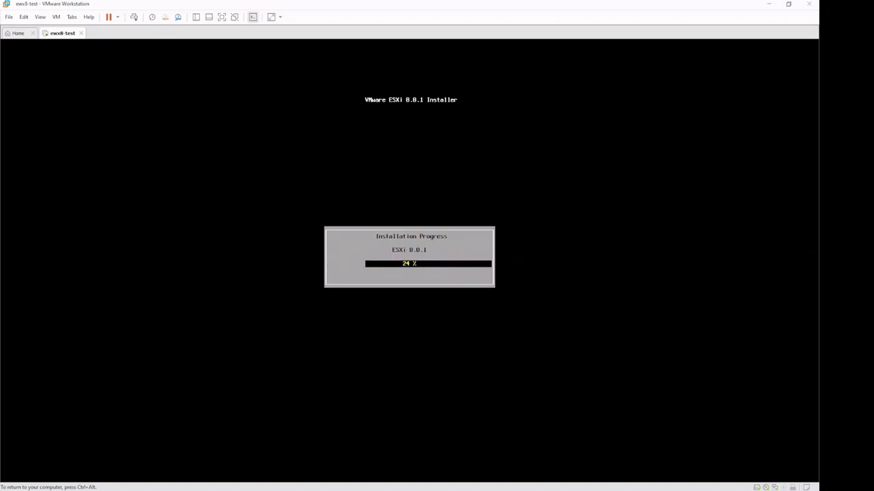
key("ctrl+alt")
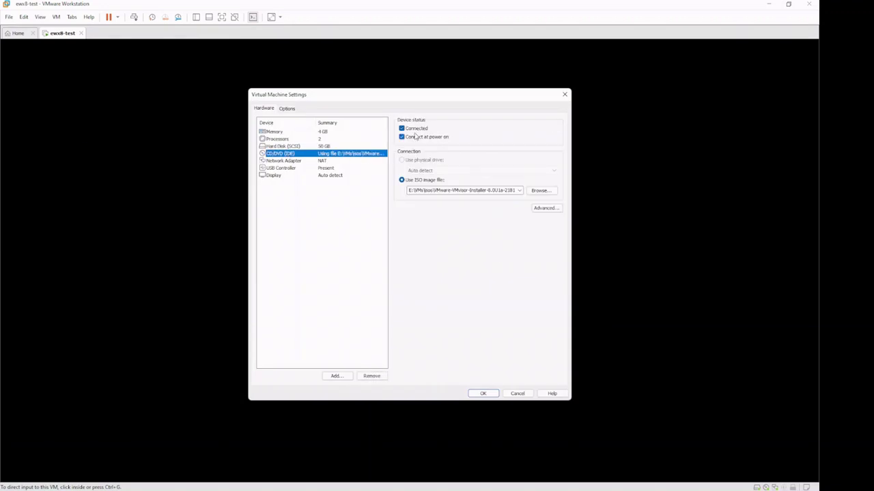
key("Return")
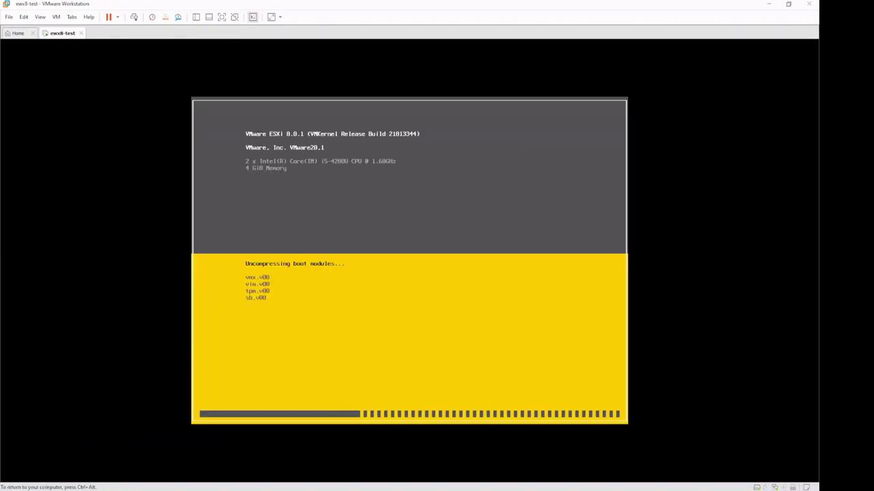
key("ctrl+alt")
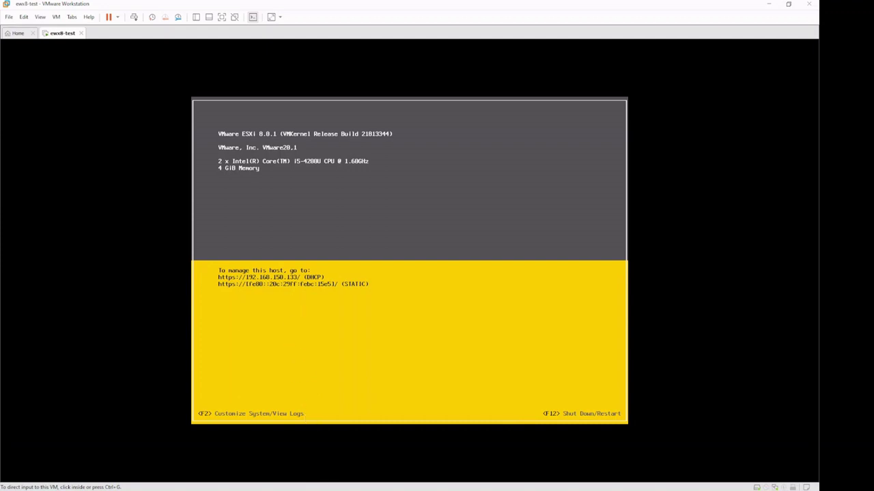
Step: Close the EasyNAS download tab in Brave
key("alt+Tab")
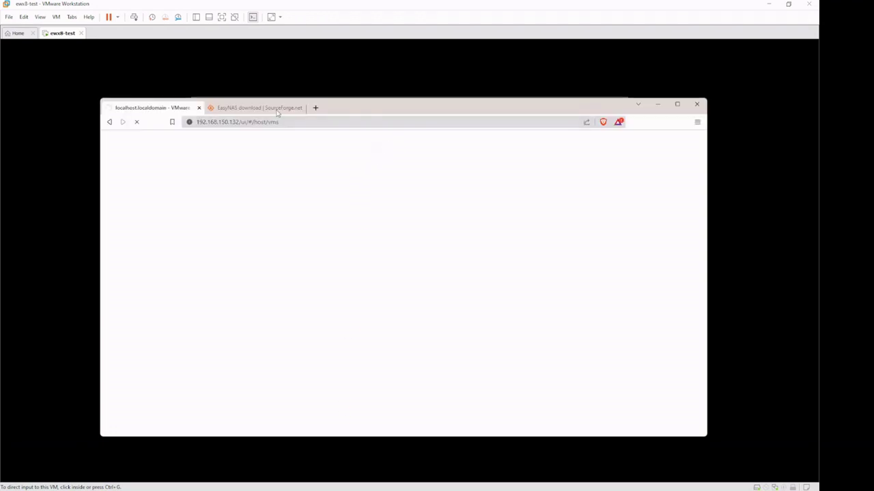
left_click(297, 110)
left_click(301, 108)
left_click_drag(289, 109, 556, 219)
left_click(527, 211)
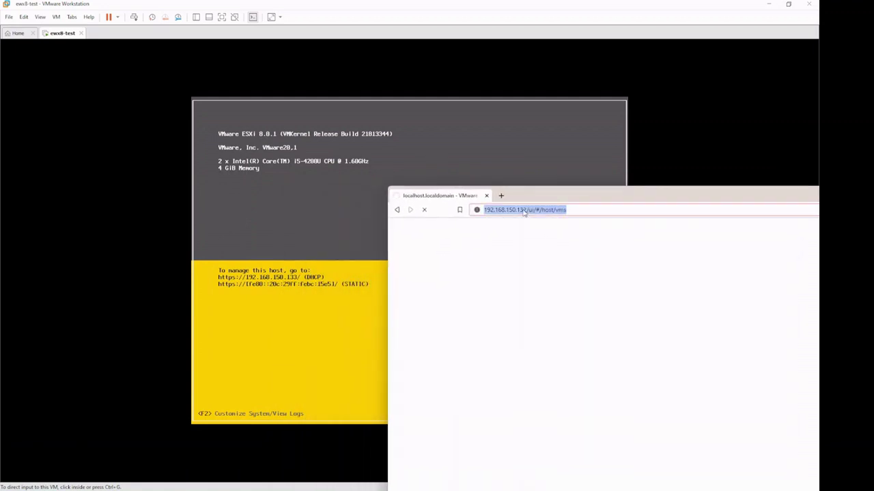
left_click(523, 211)
left_click_drag(541, 211, 644, 211)
type("3")
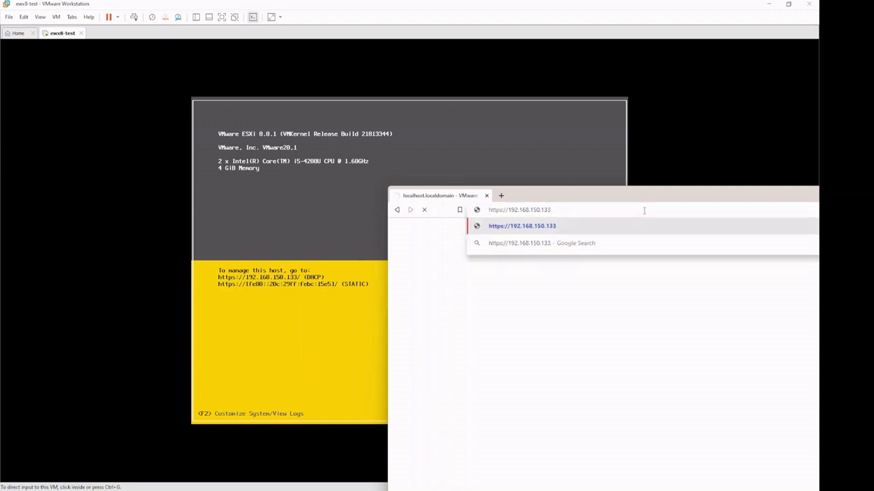
key("Return")
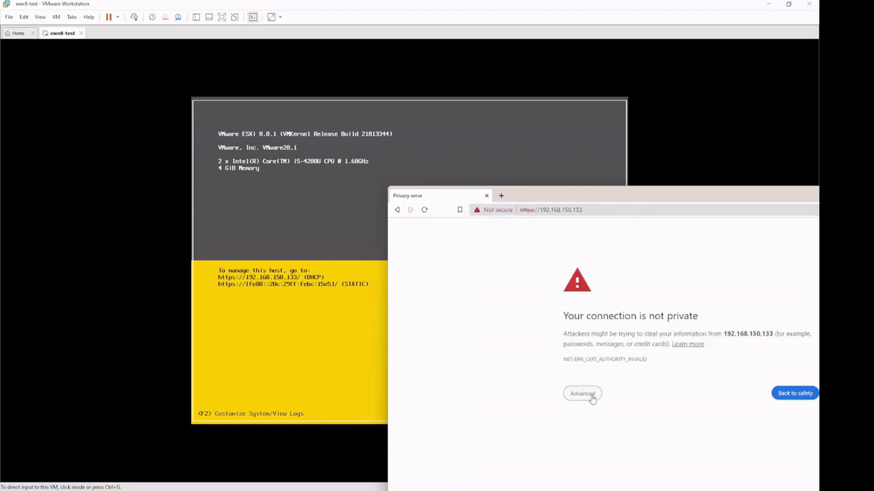
left_click(591, 398)
left_click_drag(623, 199, 514, 93)
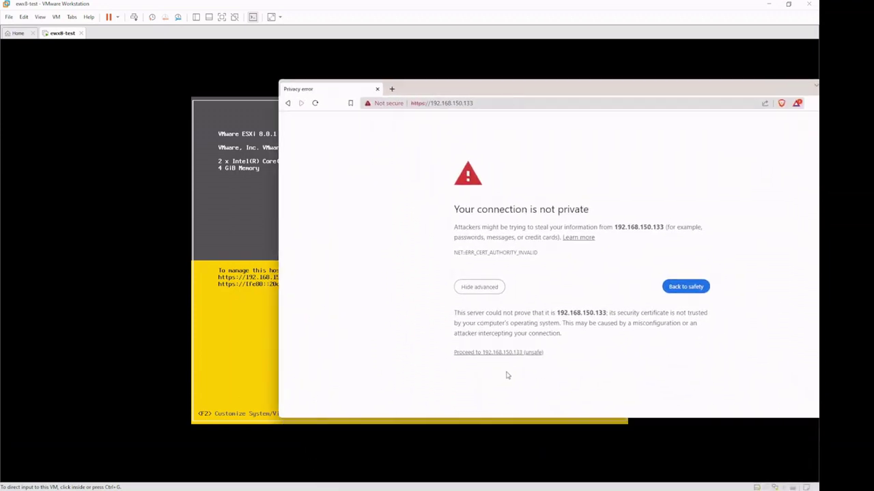
left_click(510, 353)
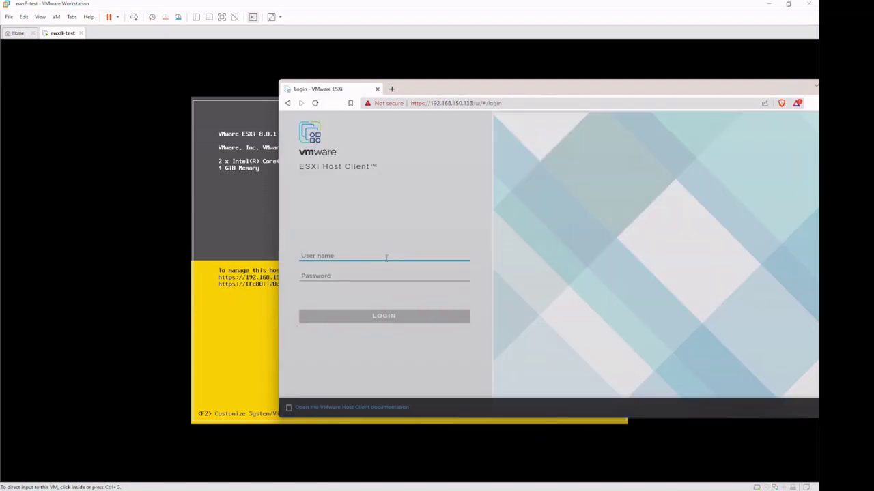
Step: Log in to the ESXi Host Client as root and dismiss the help-us-improve prompt
type("root")
key("Tab")
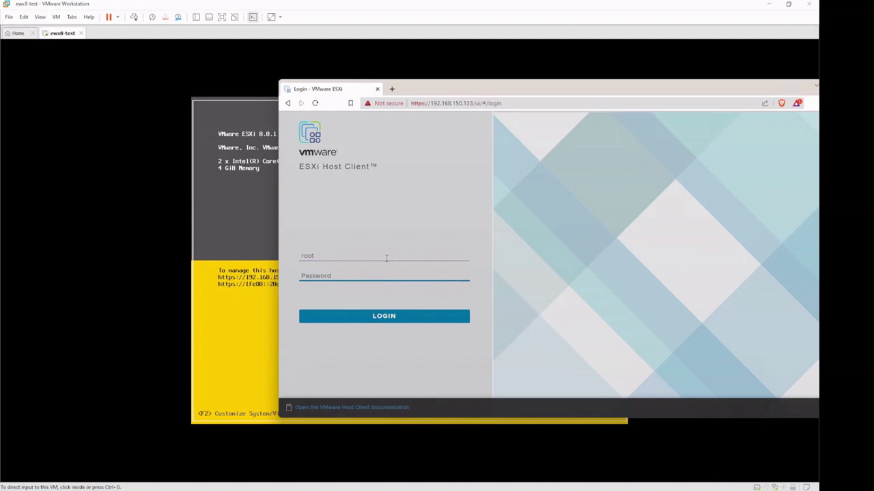
type("*****")
key("Return")
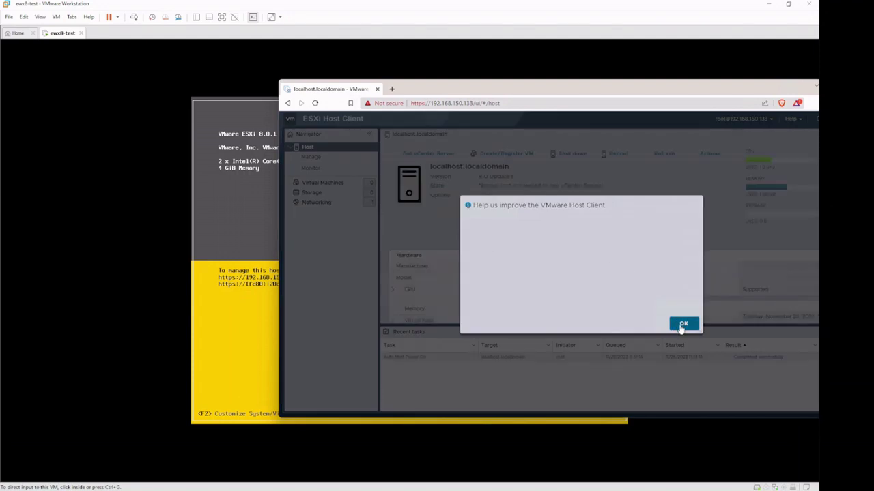
left_click(689, 340)
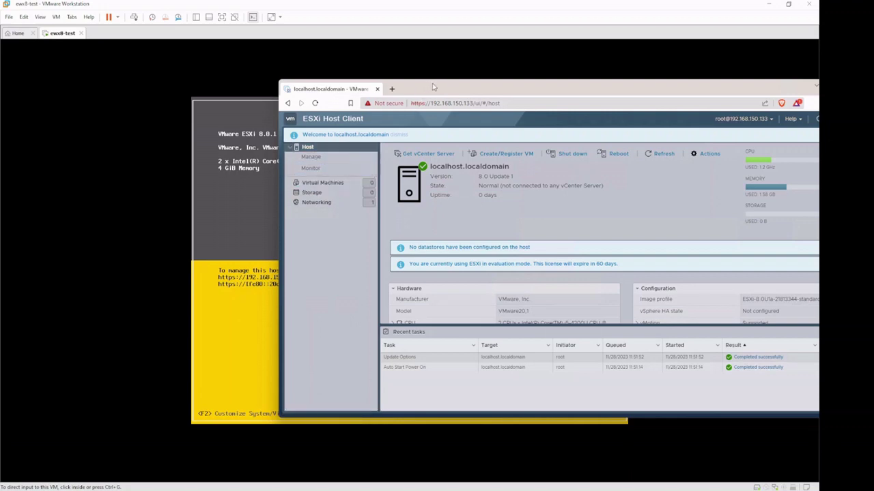
Step: Collapse the navigator, check the empty Virtual Machines list, then view Storage datastores
left_click_drag(409, 81, 332, 63)
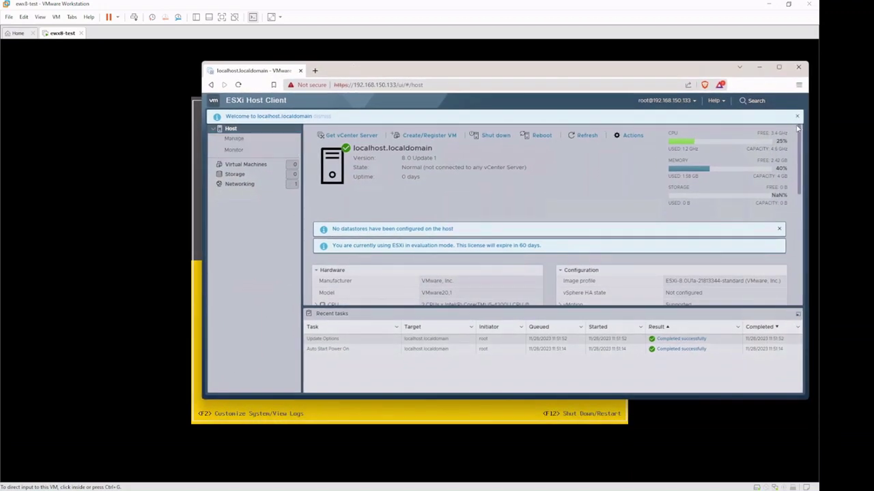
left_click(798, 117)
left_click(296, 117)
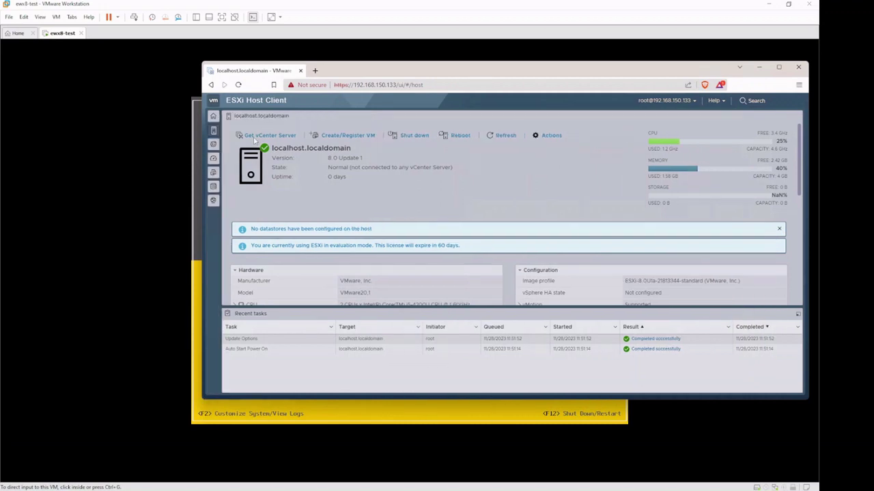
left_click(213, 173)
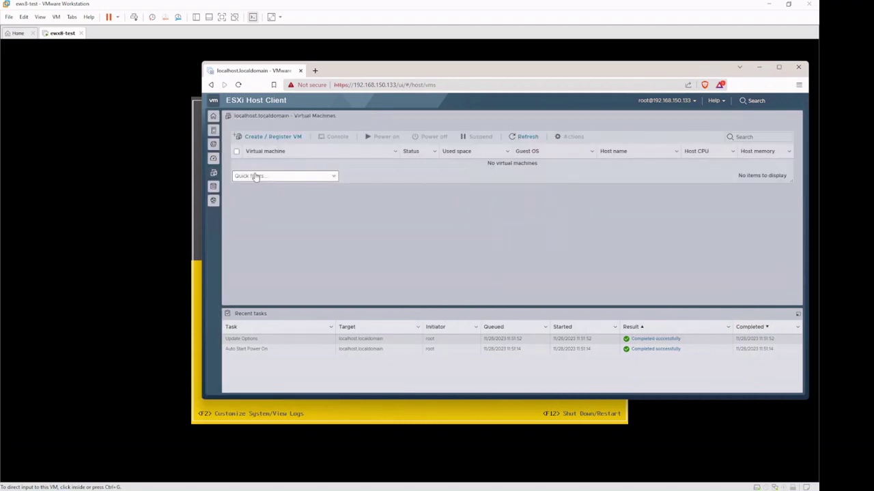
left_click(283, 139)
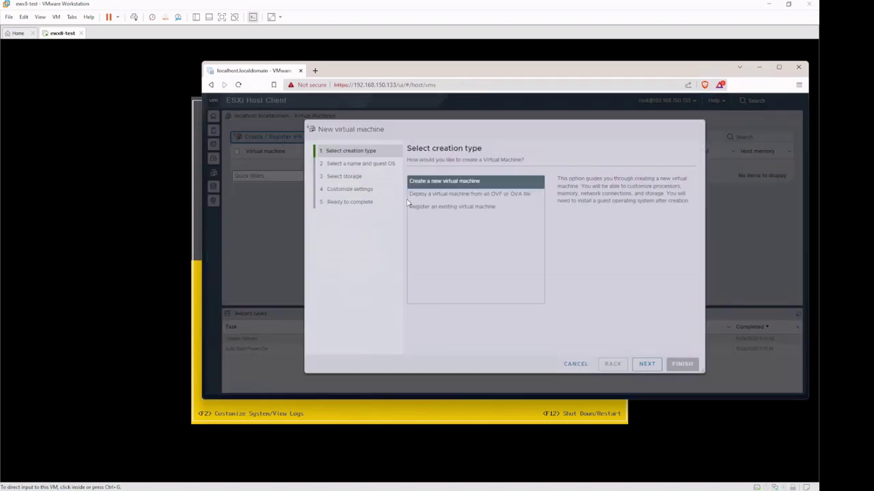
left_click(572, 365)
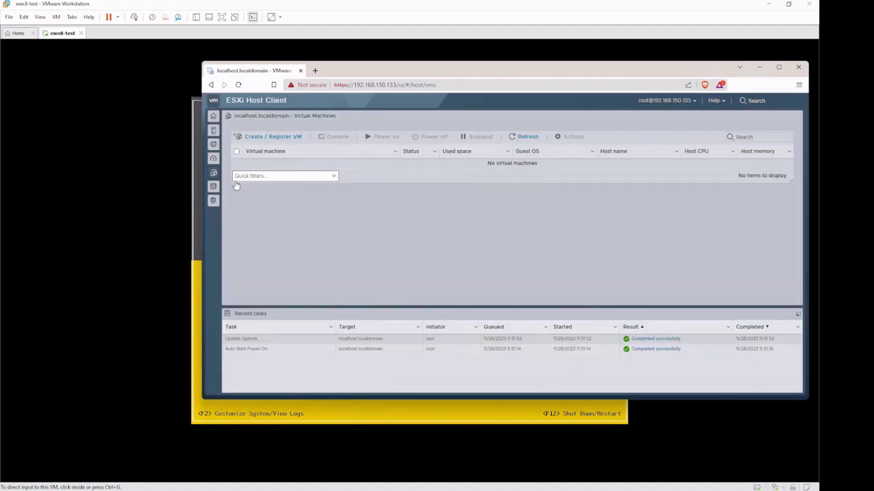
left_click(213, 186)
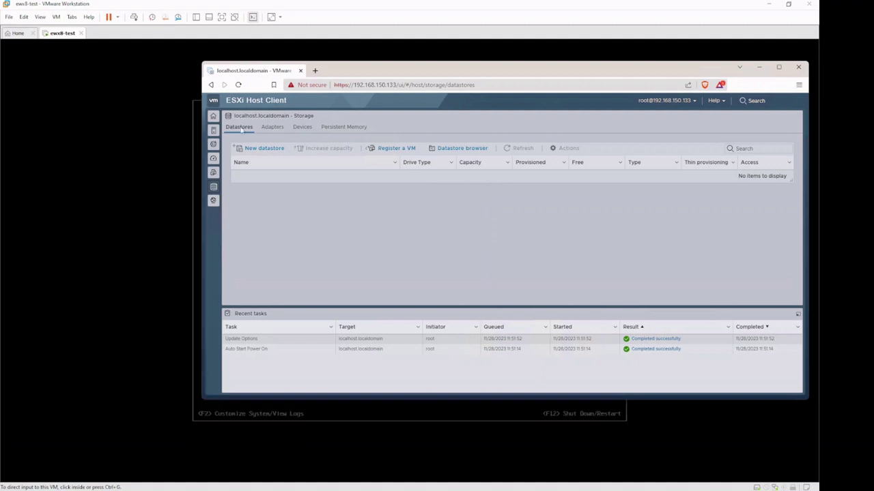
right_click(63, 37)
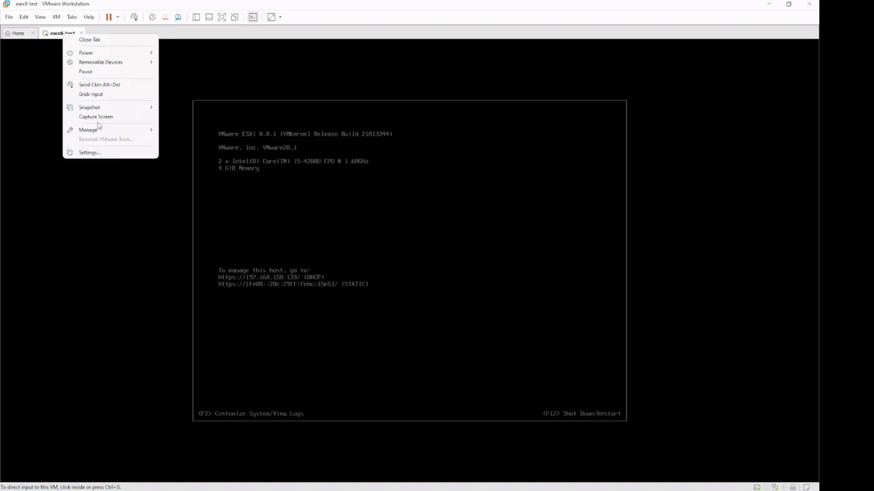
left_click(107, 155)
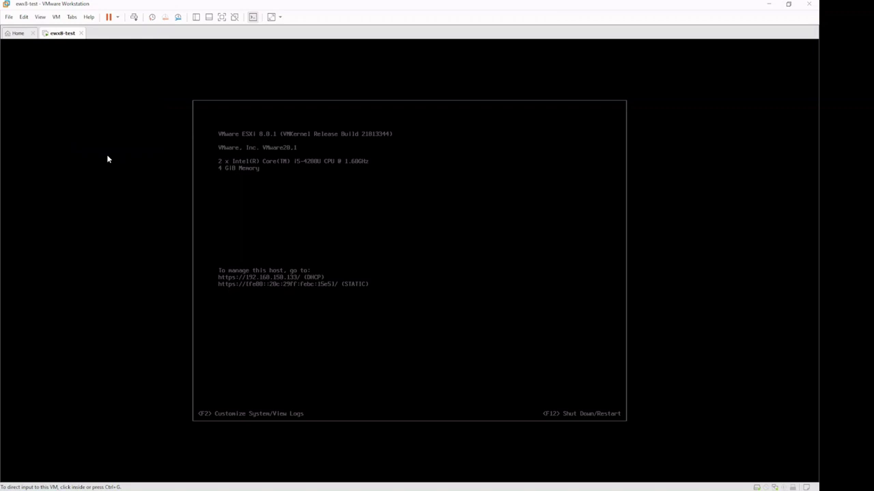
left_click(280, 152)
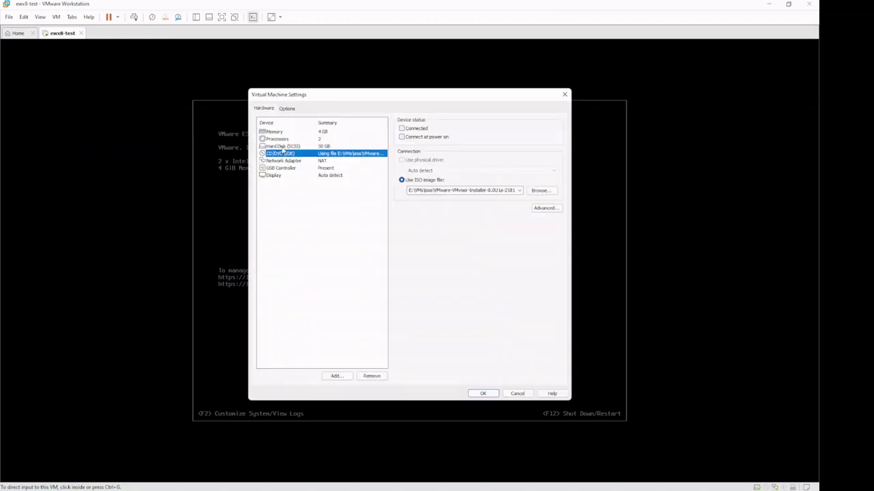
left_click(282, 146)
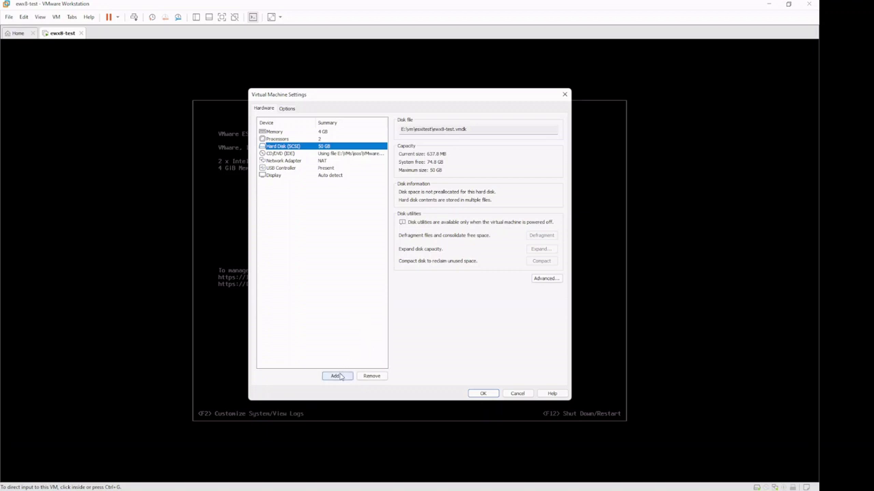
left_click(517, 394)
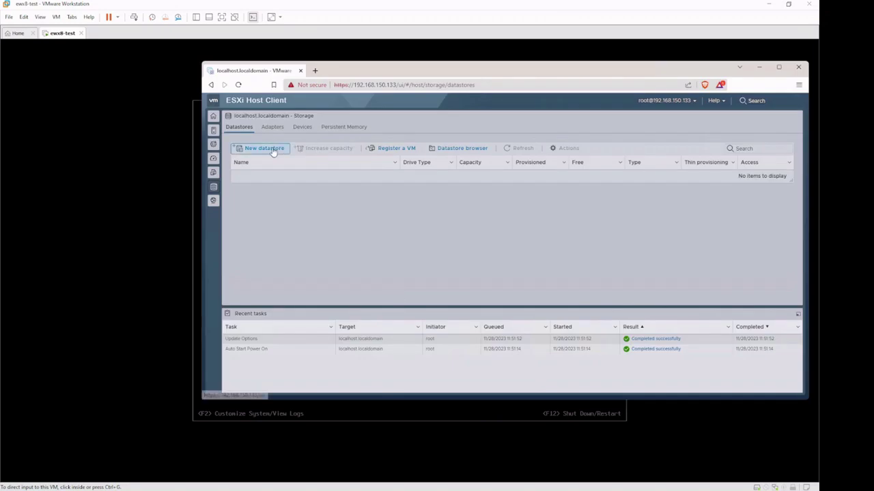
left_click(272, 148)
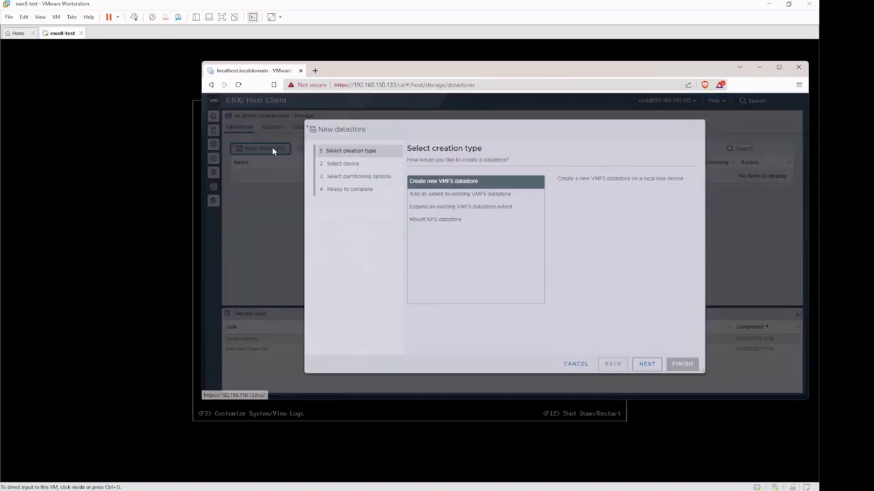
left_click(645, 364)
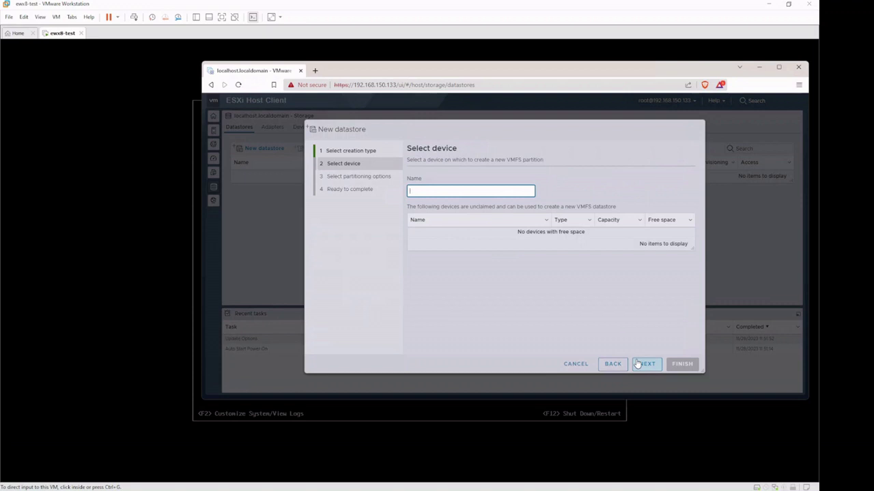
left_click(581, 367)
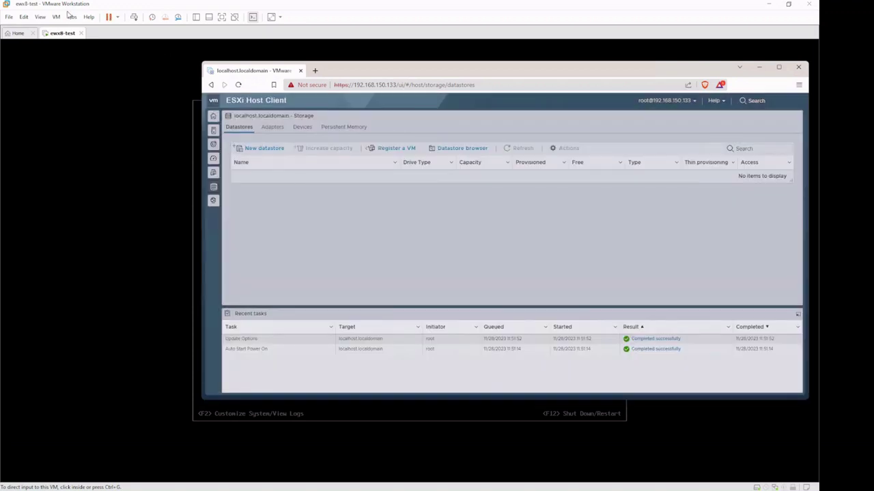
left_click(56, 16)
Step: Add a new 50 GB SCSI hard disk, ewx8-test-0.vmdk, to ewx8-test and save the settings
left_click(95, 129)
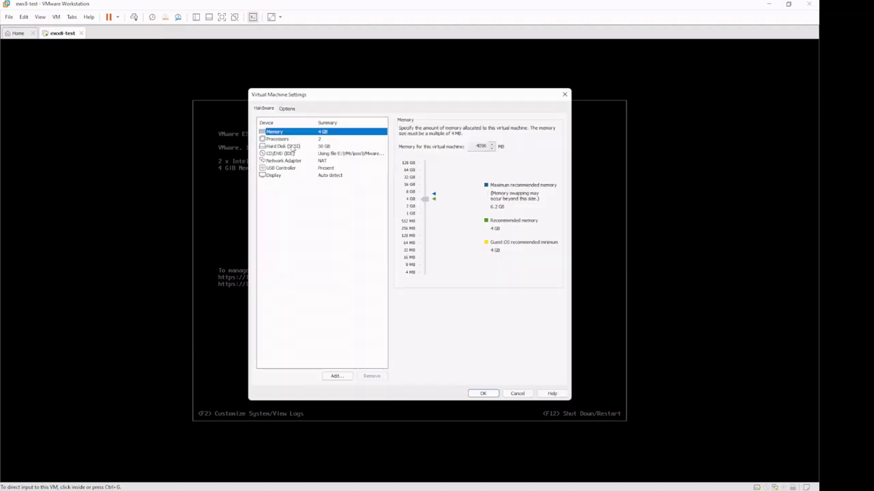
left_click(293, 148)
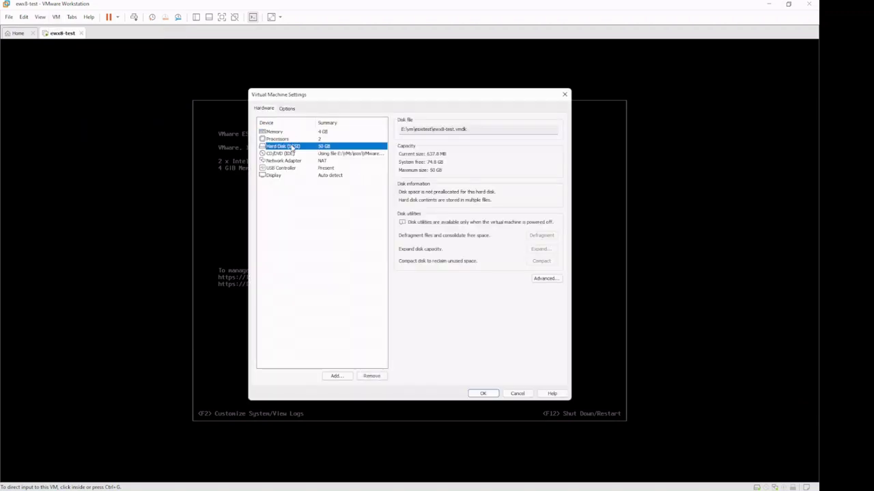
left_click(337, 376)
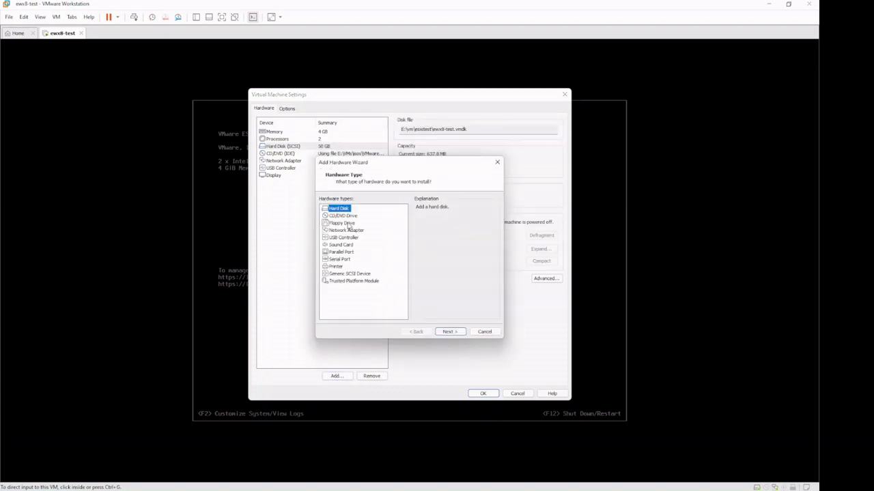
left_click(450, 332)
left_click(450, 332)
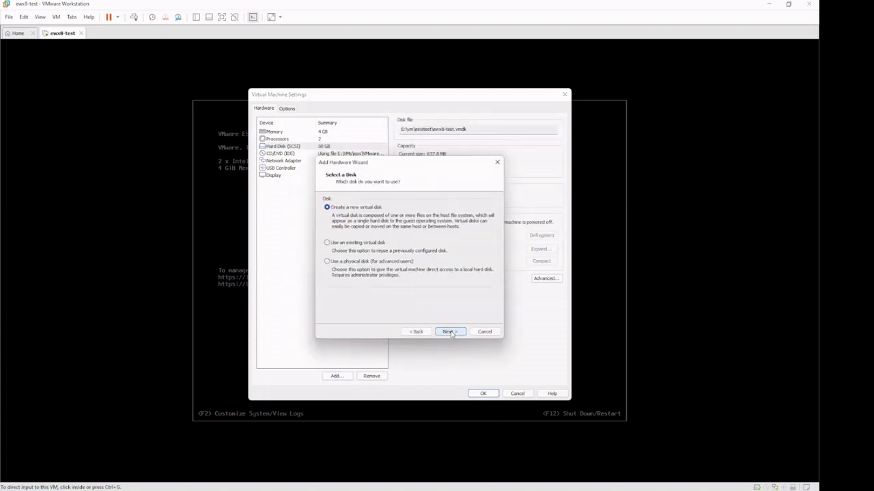
left_click(450, 332)
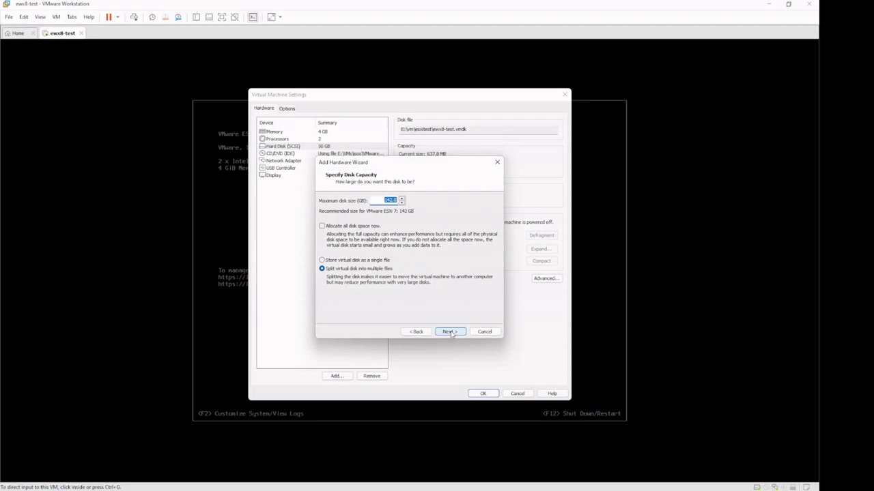
type("1")
left_click(455, 332)
left_click(457, 331)
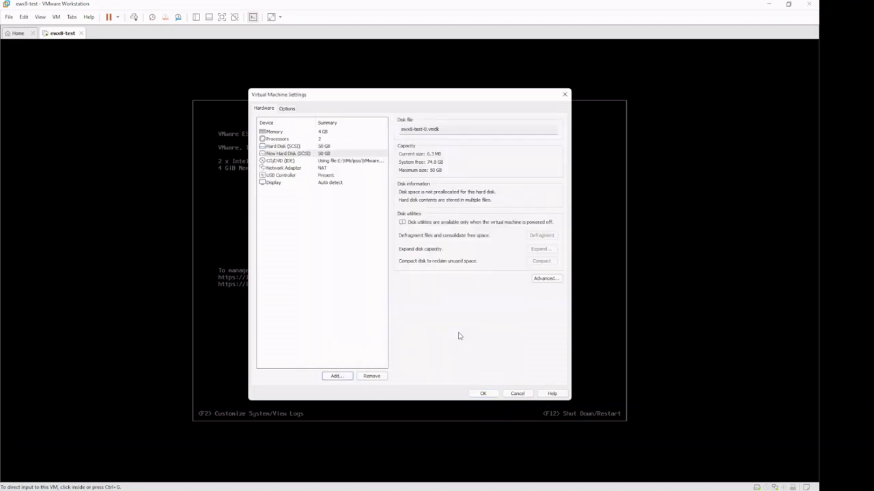
left_click(485, 393)
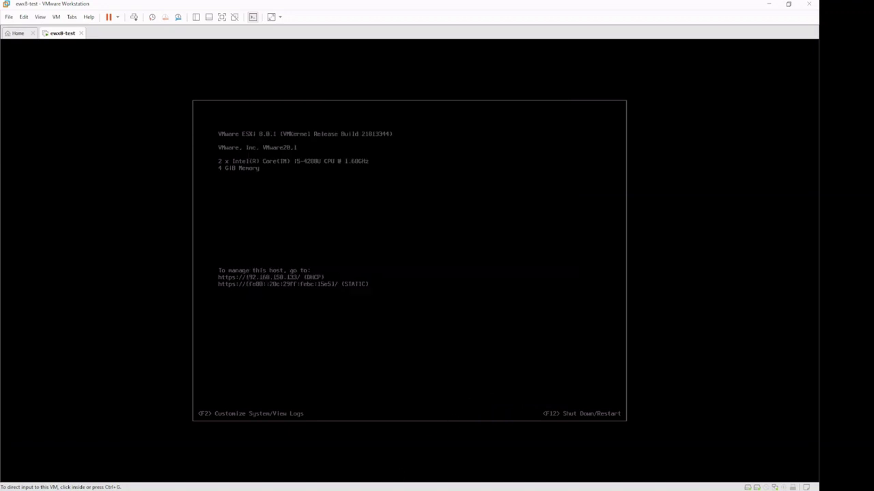
Step: Rescan all storage adapters, check the Devices list for the new disk, then return to Datastores
key("alt+Tab")
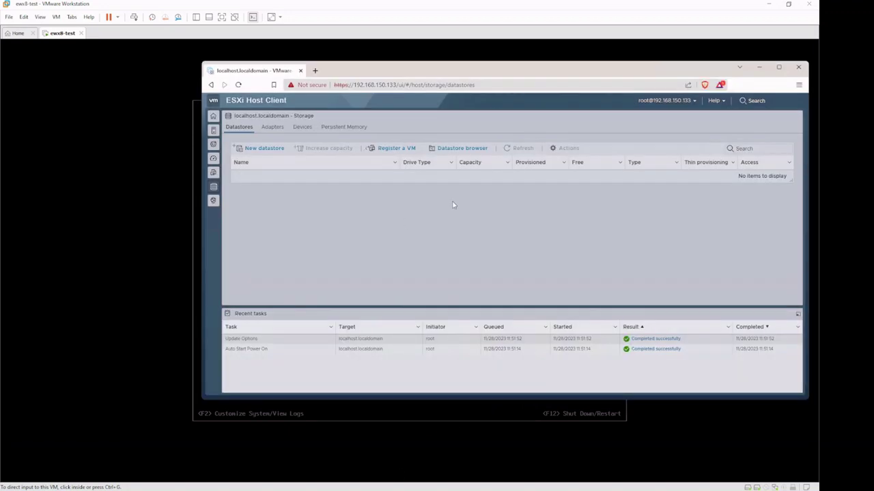
left_click(273, 127)
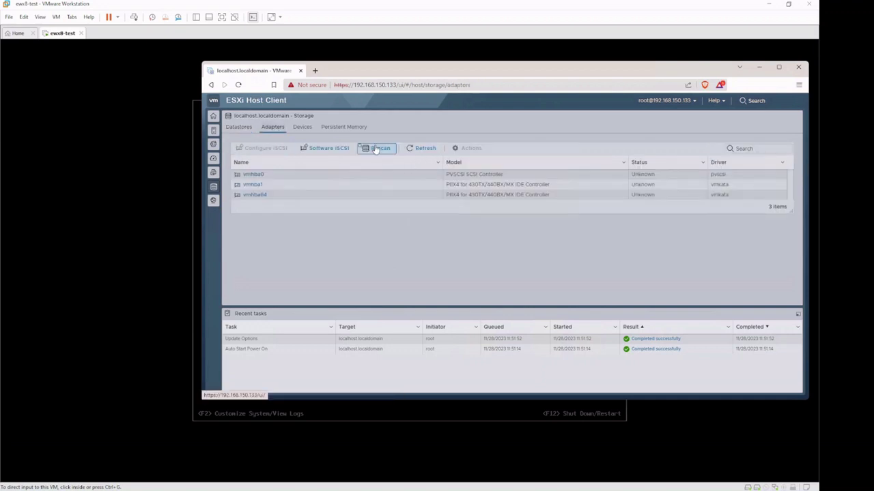
left_click(374, 151)
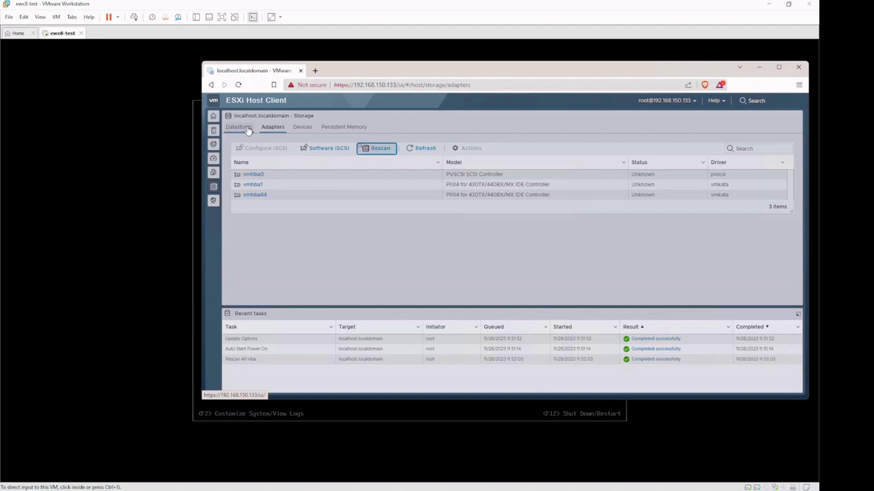
left_click(302, 128)
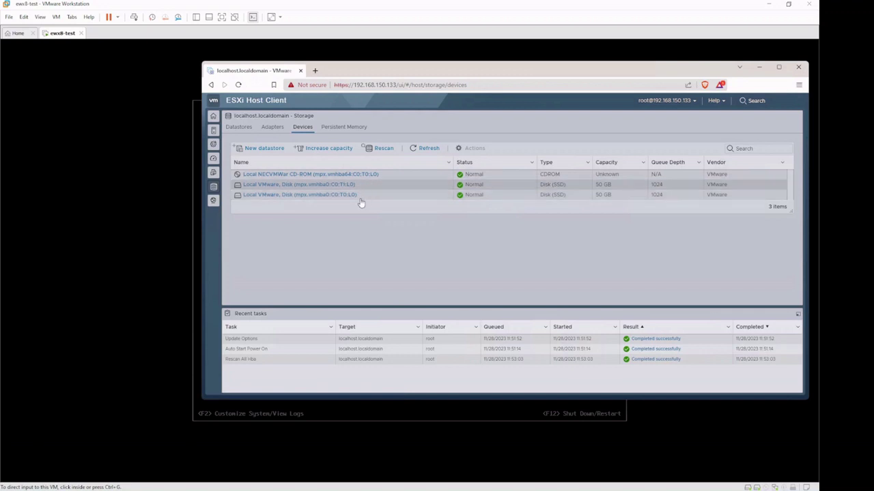
left_click(238, 127)
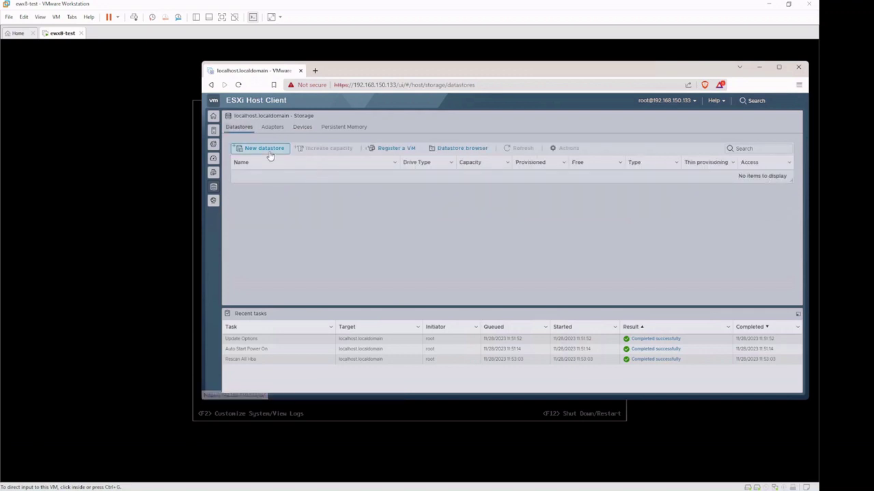
Step: Create VMFS 6 datastore datastore01 on the full new 50 GB disk, confirming the erase
left_click(269, 151)
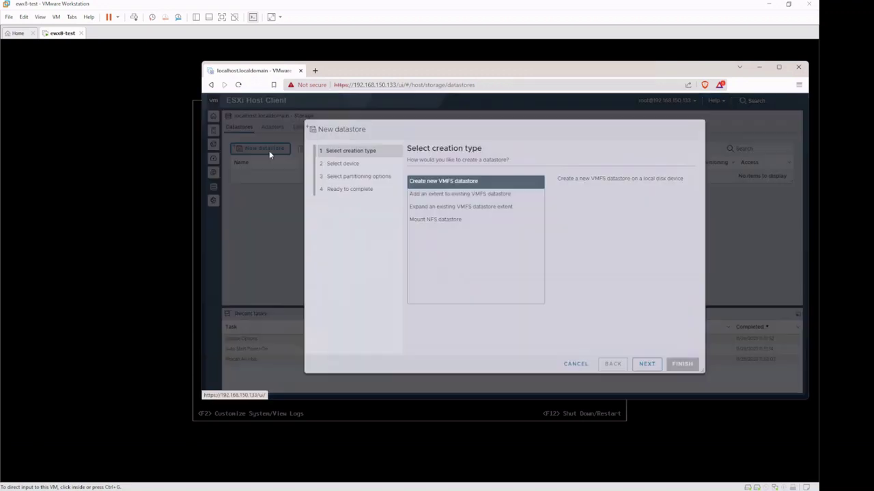
left_click(646, 363)
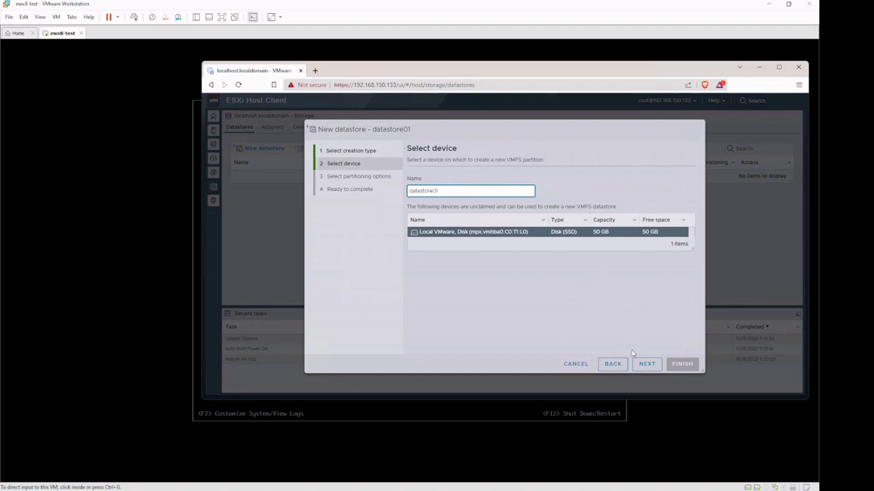
left_click(643, 366)
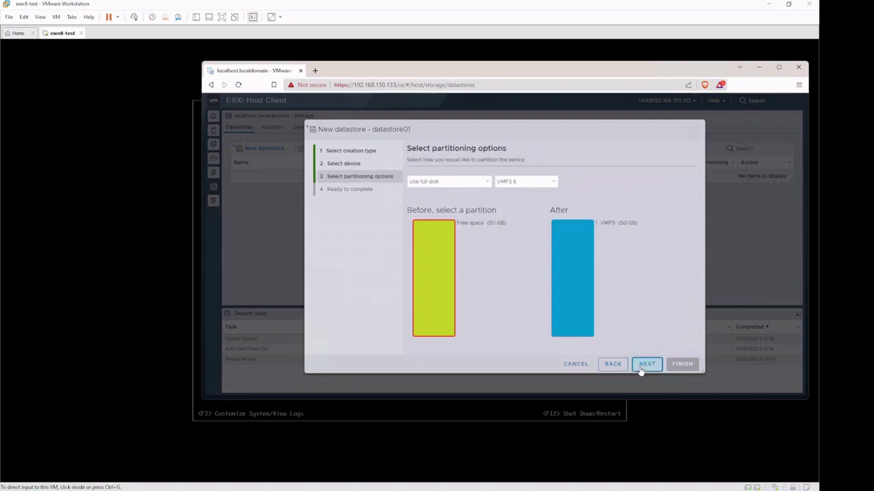
left_click(651, 368)
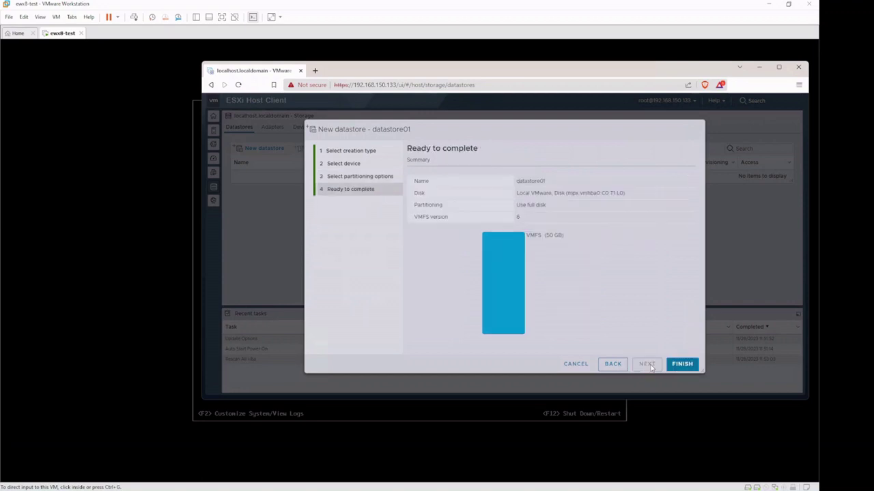
left_click(676, 366)
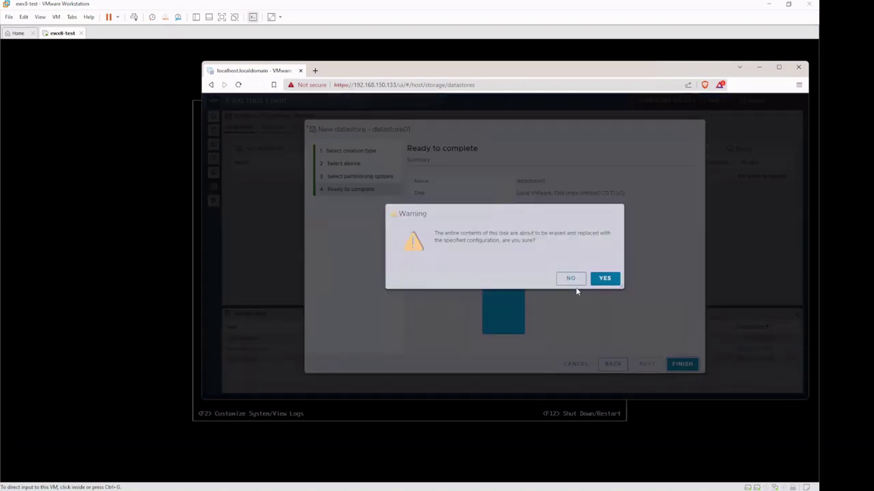
left_click(604, 278)
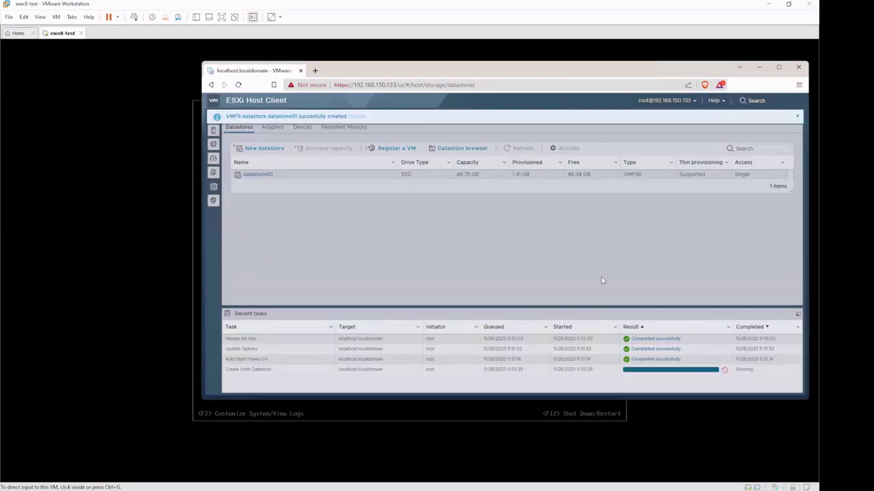
Step: Start a new virtual machine named maquinateste with Linux / Ubuntu Linux (64-bit) as guest OS
left_click(213, 172)
left_click(256, 137)
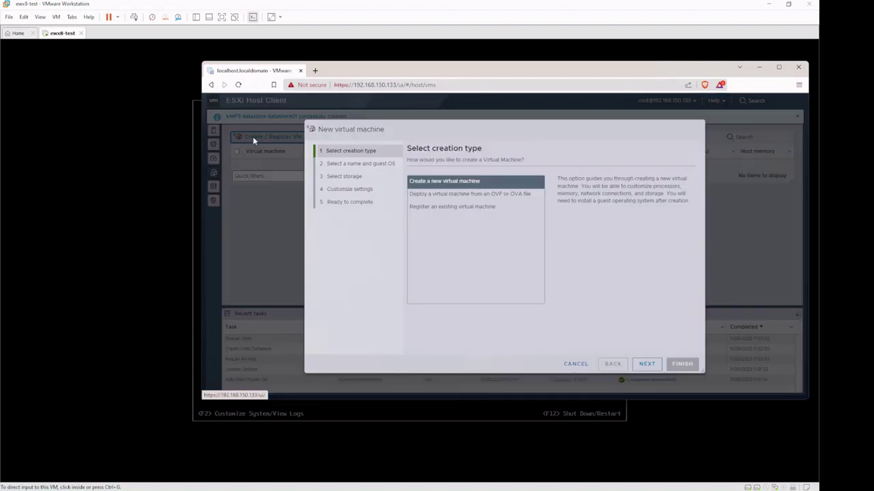
left_click(647, 363)
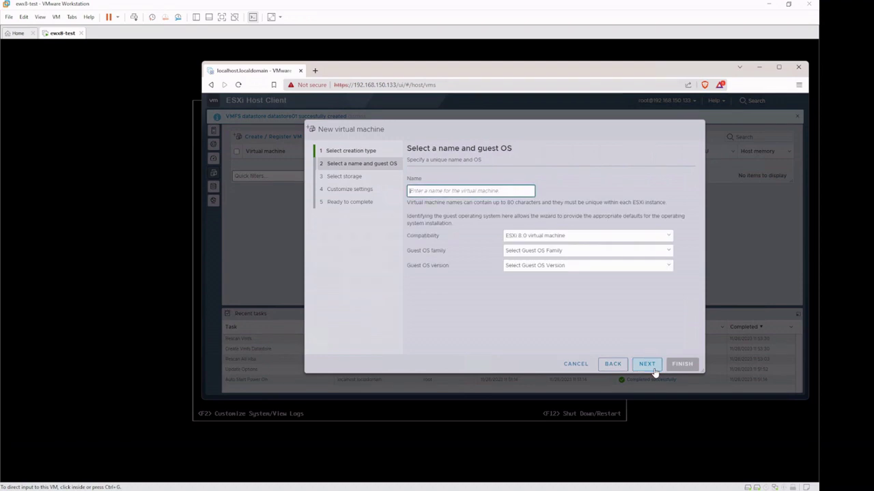
type("ma")
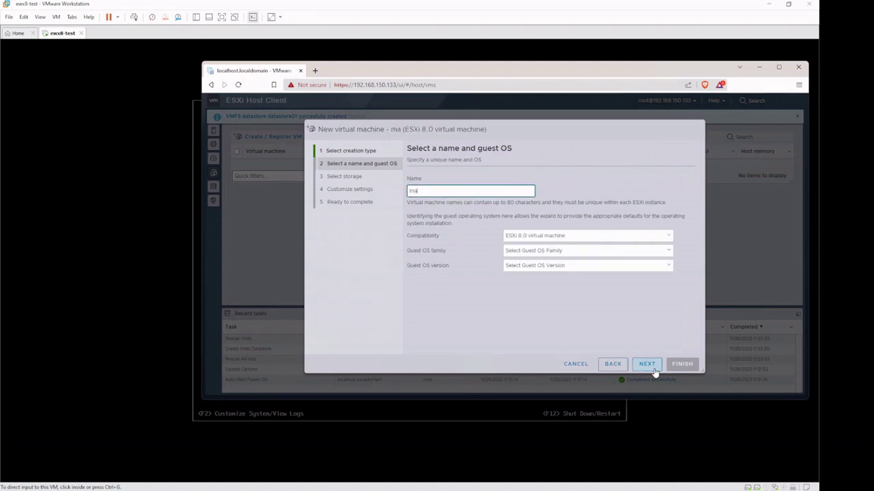
type("quinatest")
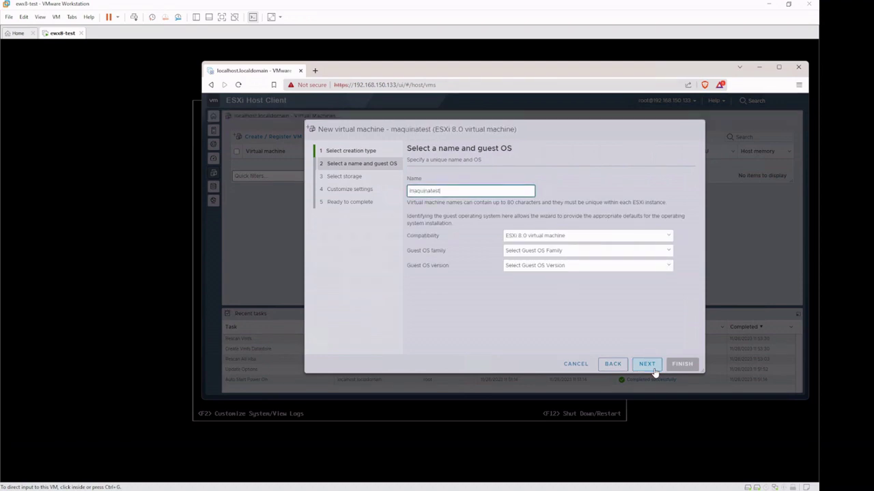
type("e")
left_click(613, 250)
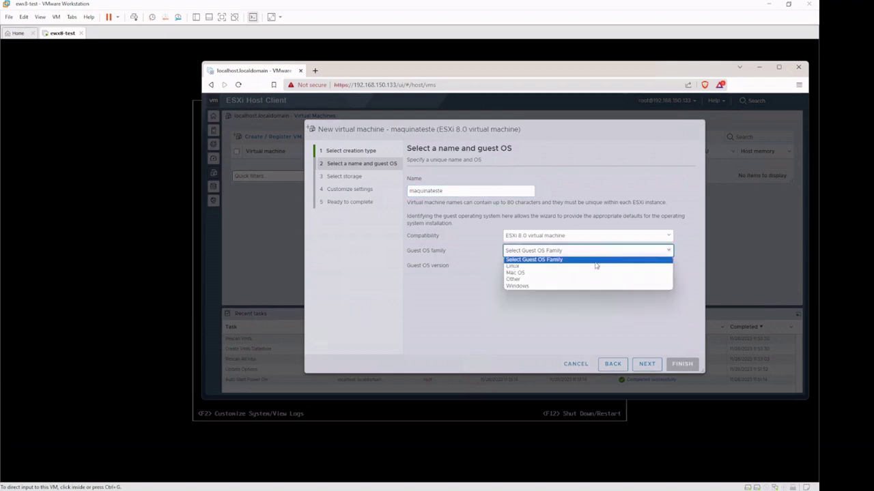
left_click(595, 268)
left_click(585, 268)
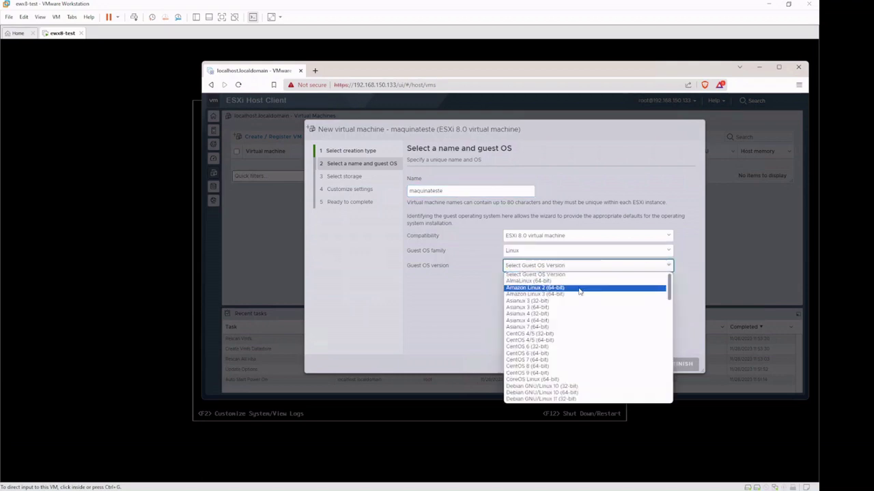
scroll(588, 334, "down", 10)
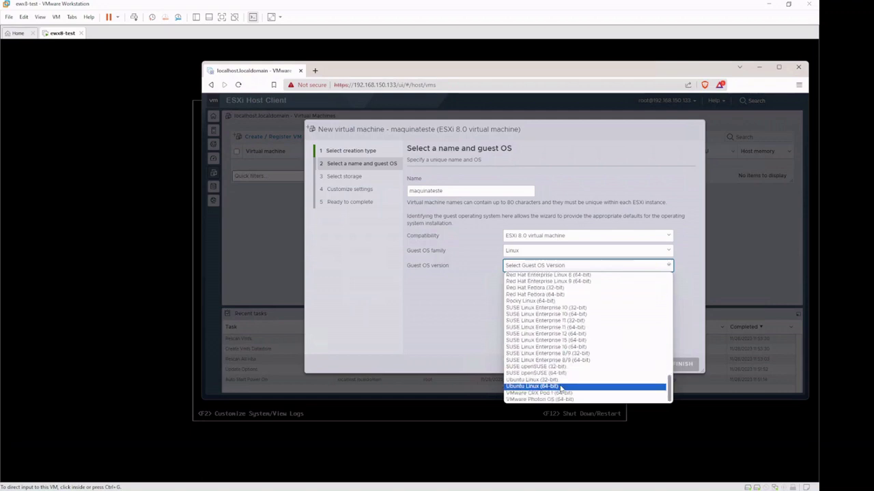
left_click(560, 387)
Step: Place the VM on datastore01 and review the hard disk 1 settings
left_click(650, 364)
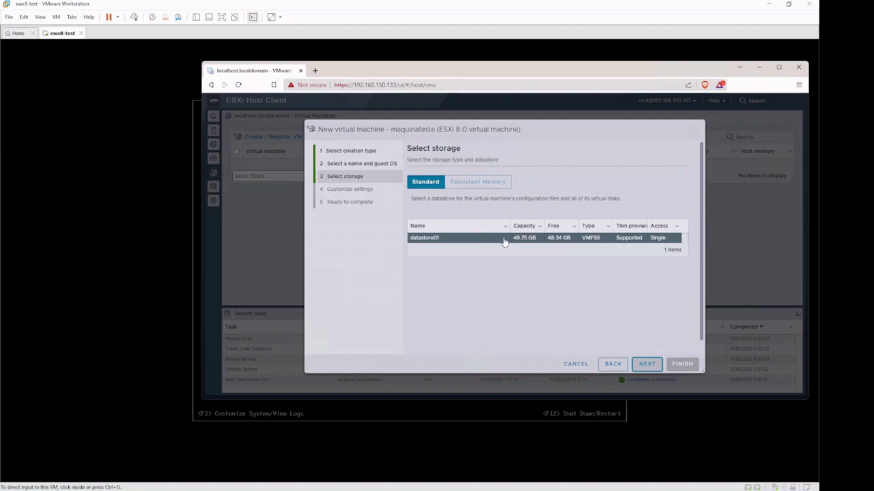
left_click(645, 364)
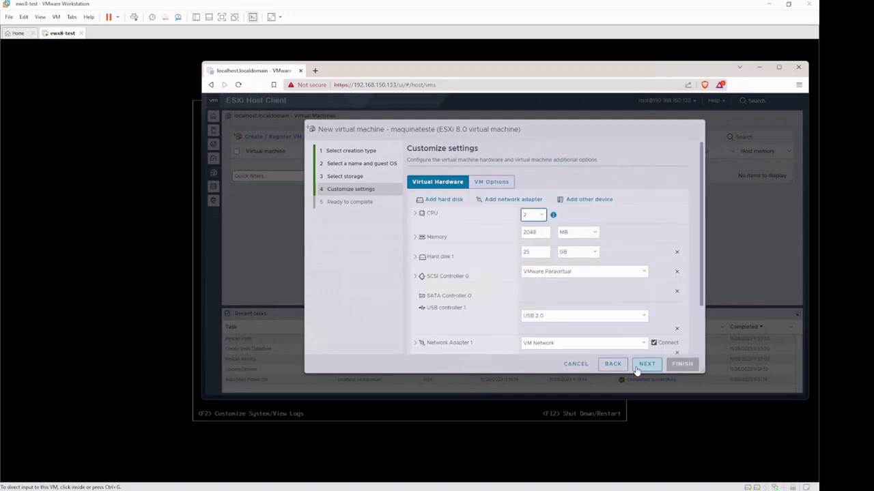
left_click(467, 259)
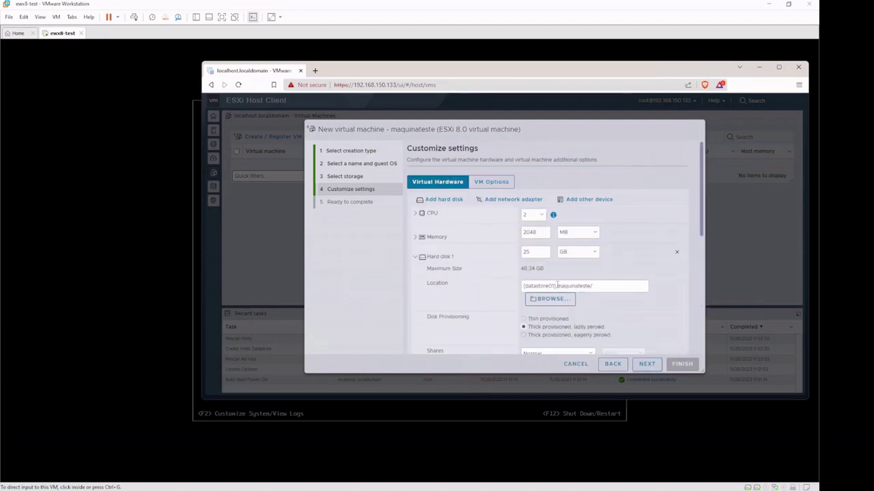
left_click(449, 259)
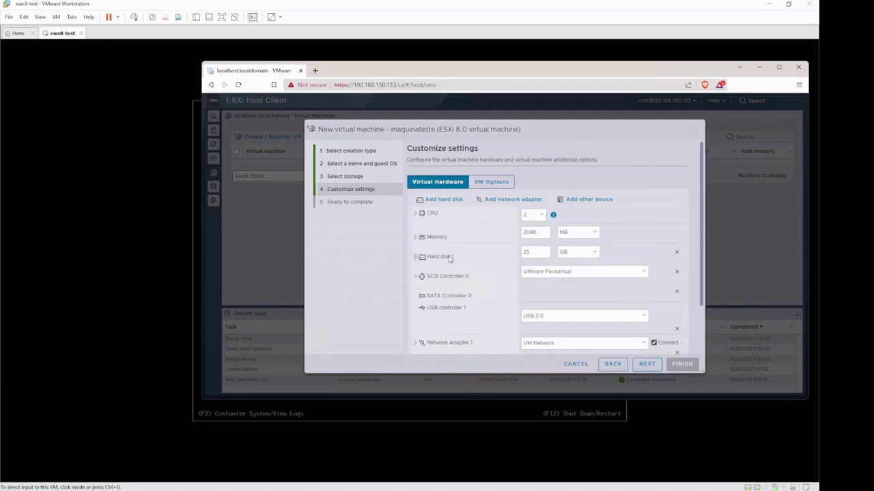
left_click(654, 365)
Step: Finish the wizard to create maquinateste, then shift the browser window left
left_click(681, 363)
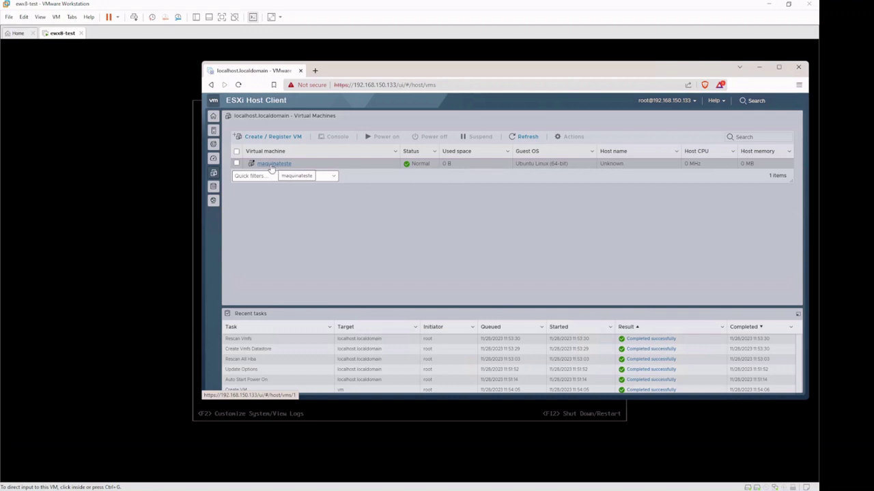
left_click_drag(403, 77, 308, 77)
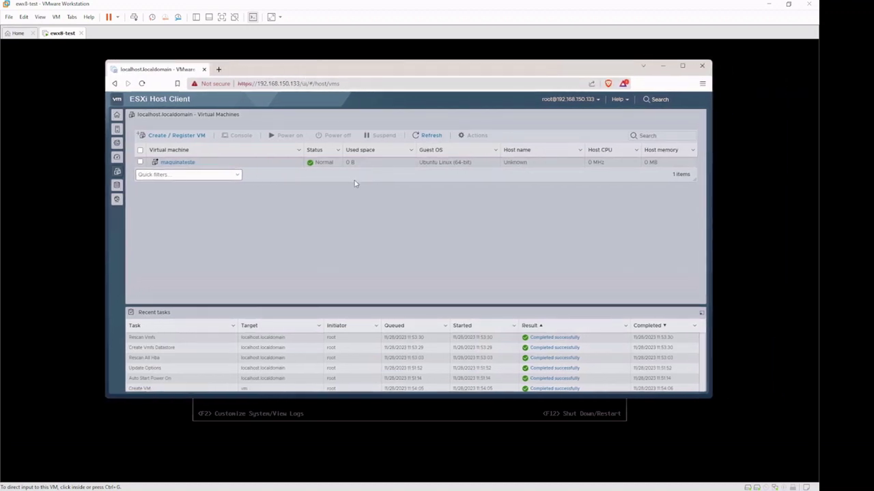